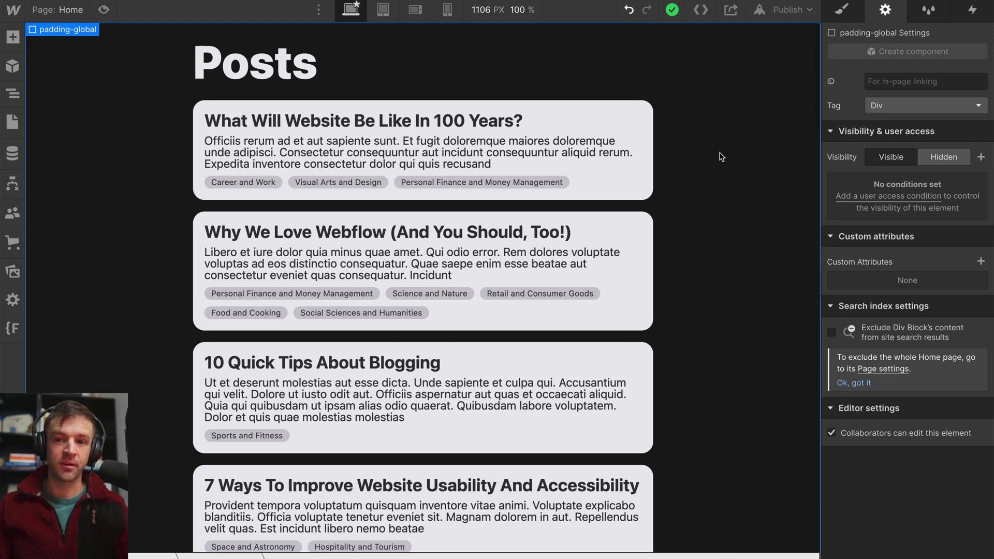
- Review the categories assigned to the blog post "Why We Love Webflow (And You Should, Too!)" in the CMS, leaving the post unchanged
left_click(476, 296)
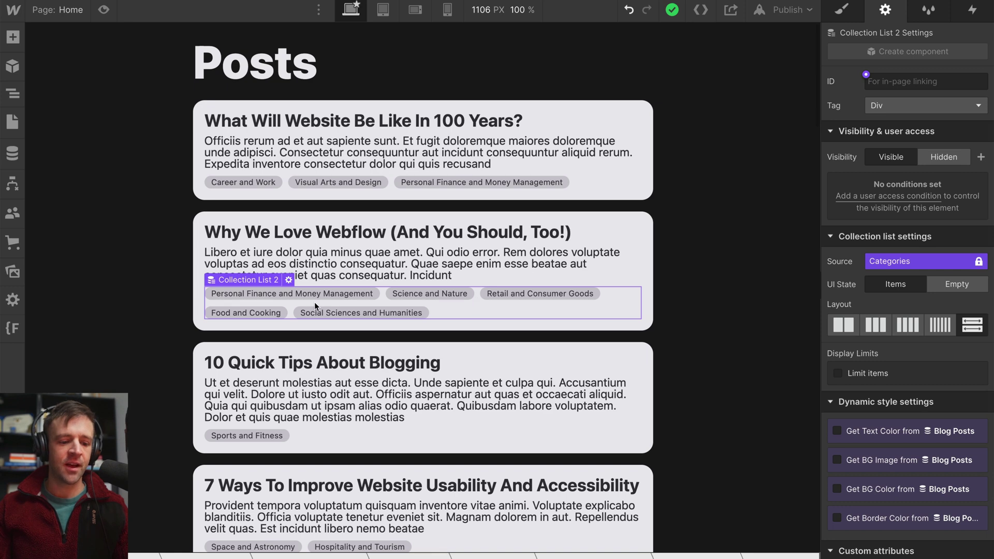
left_click(12, 154)
left_click(111, 83)
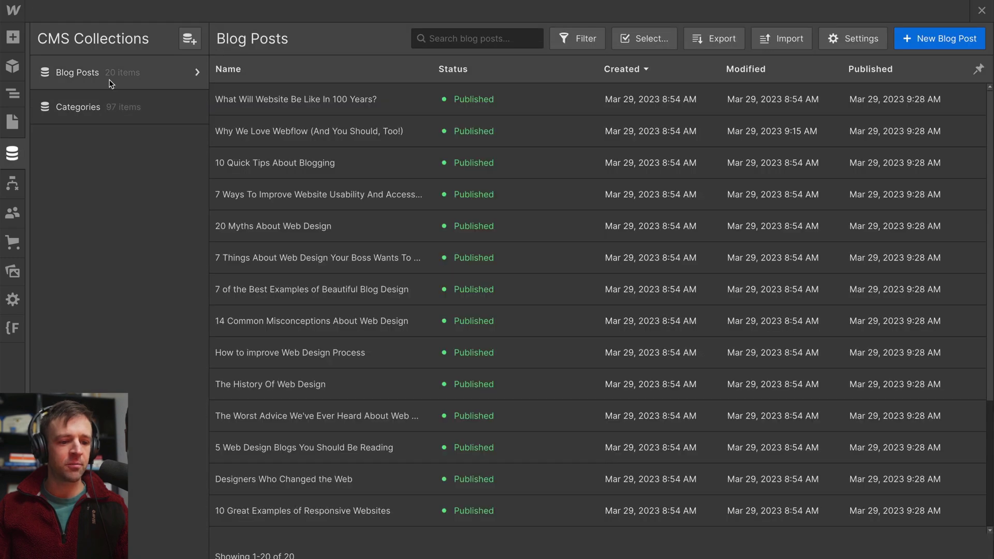
left_click(277, 132)
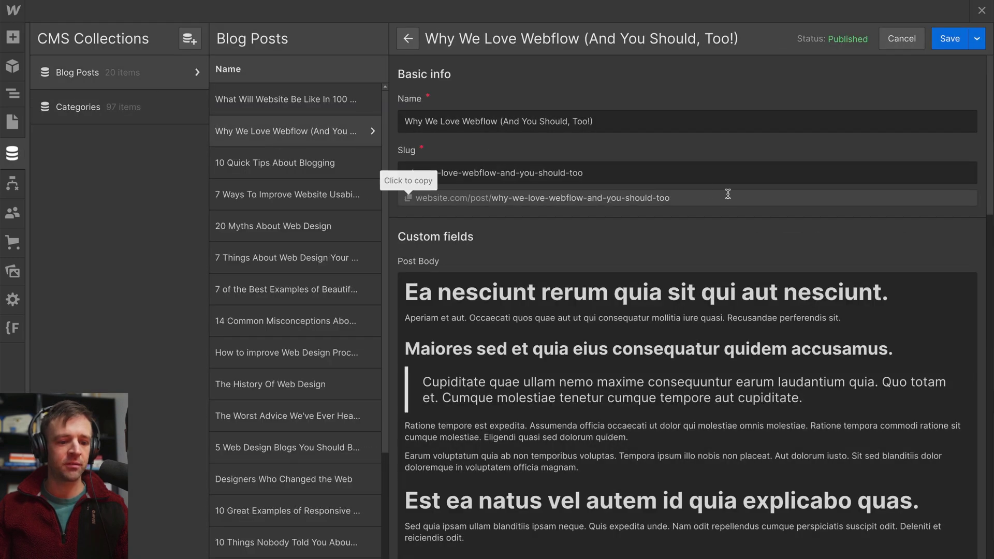
scroll(729, 198, "down", 6)
scroll(729, 199, "down", 15)
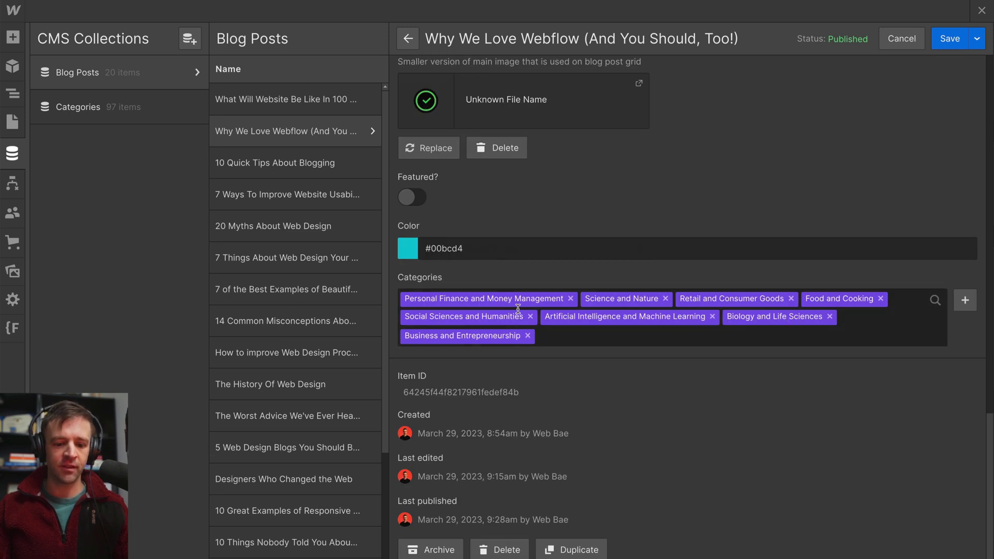
left_click(892, 39)
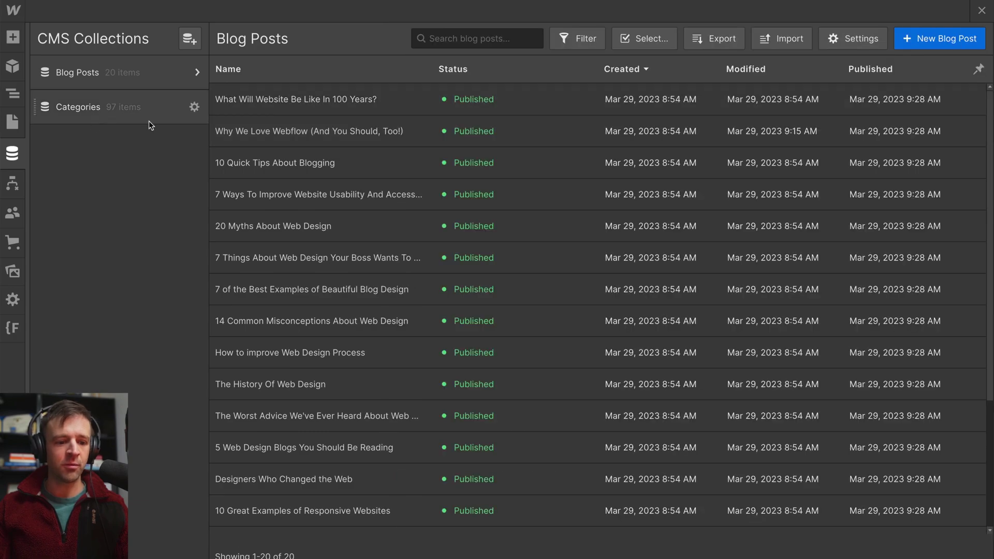
left_click(18, 154)
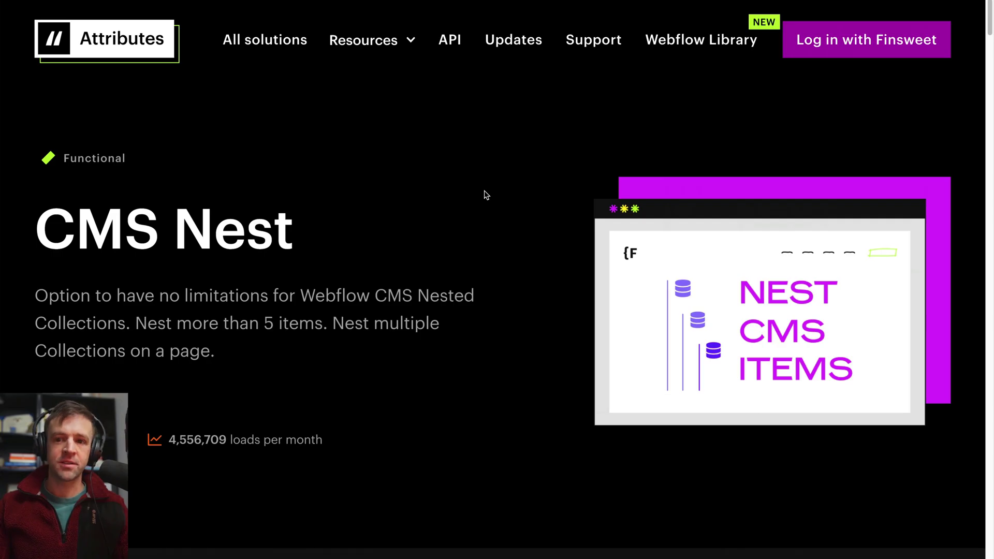
- Copy the CMS Nest script from Step #1 of the Finsweet Attributes page
scroll(487, 195, "down", 10)
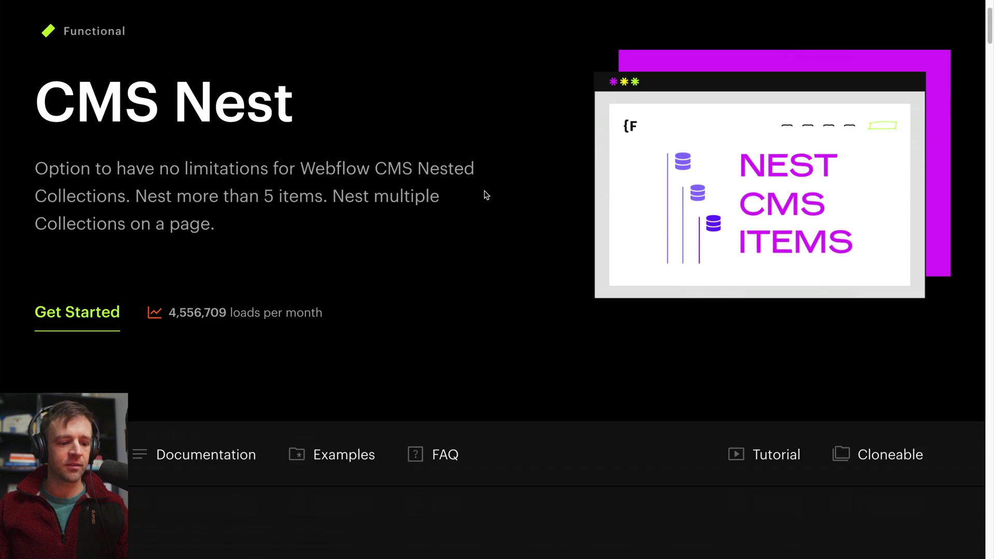
scroll(486, 195, "down", 1)
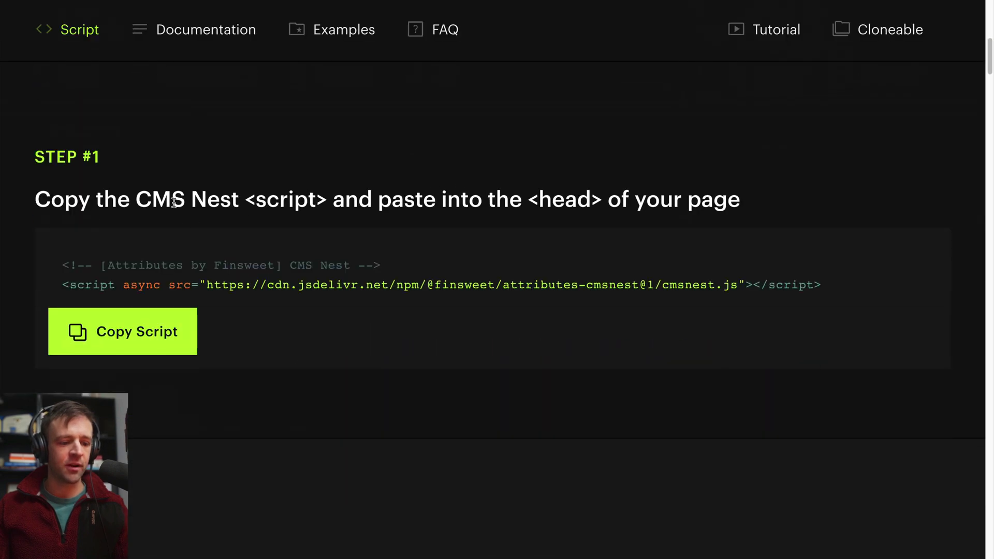
left_click_drag(174, 202, 499, 202)
left_click(175, 338)
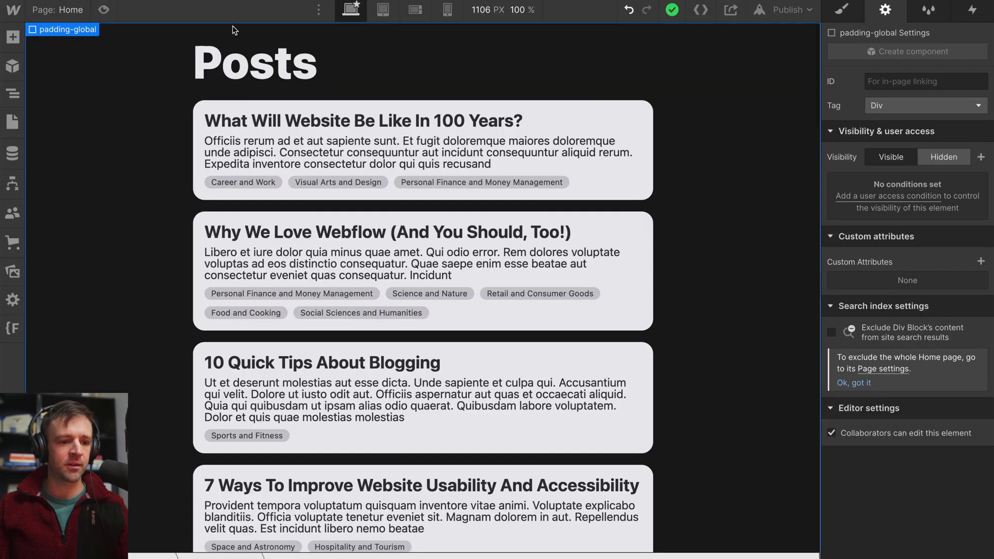
- Back in Webflow, paste the CMS Nest script into the Home page's custom code inside the <head> tag and save the page settings
left_click(13, 122)
left_click(190, 117)
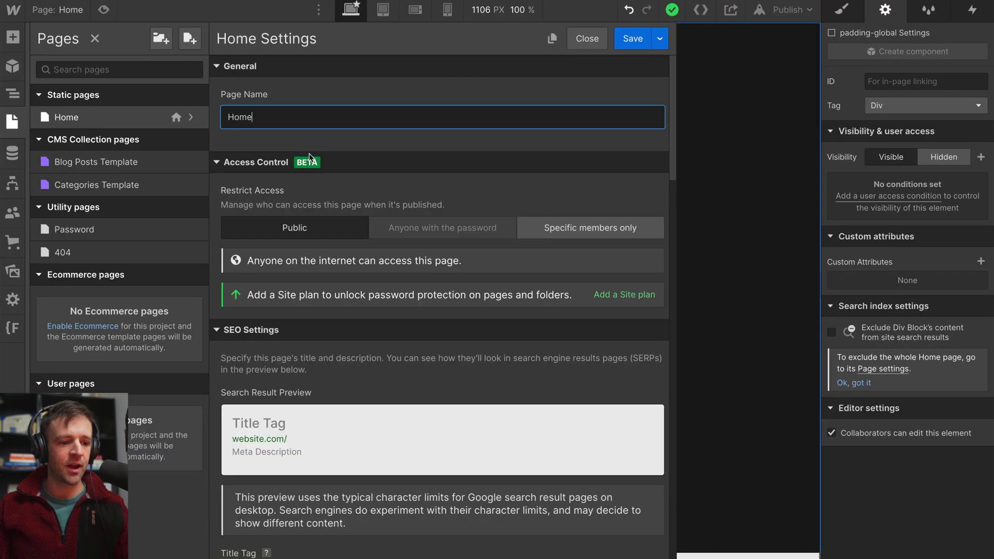
scroll(408, 162, "down", 20)
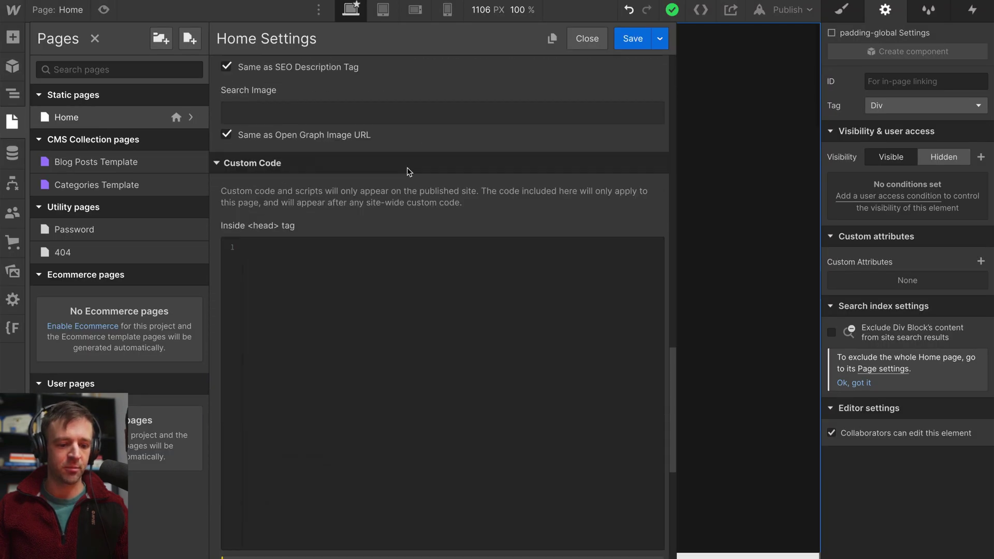
left_click(376, 239)
key("ctrl+v")
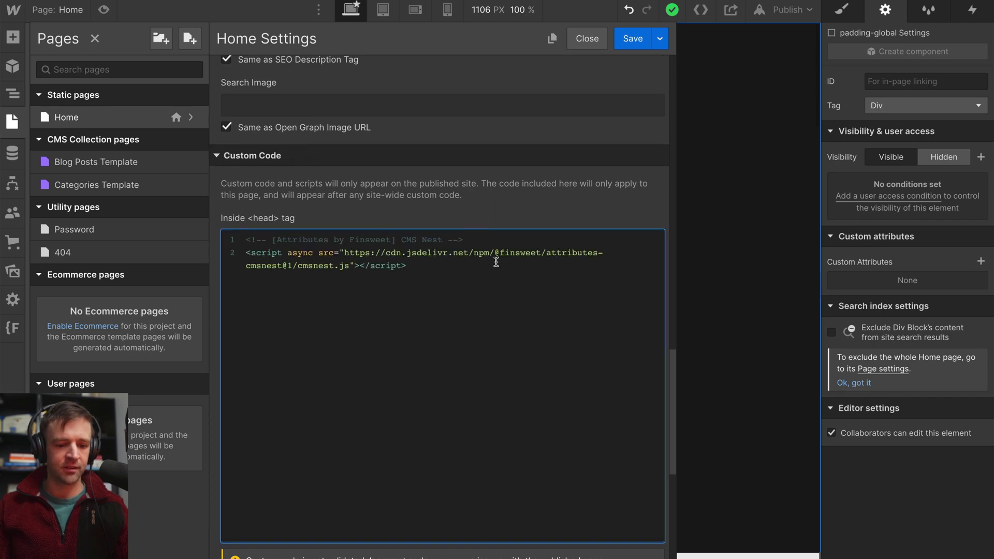
left_click(630, 45)
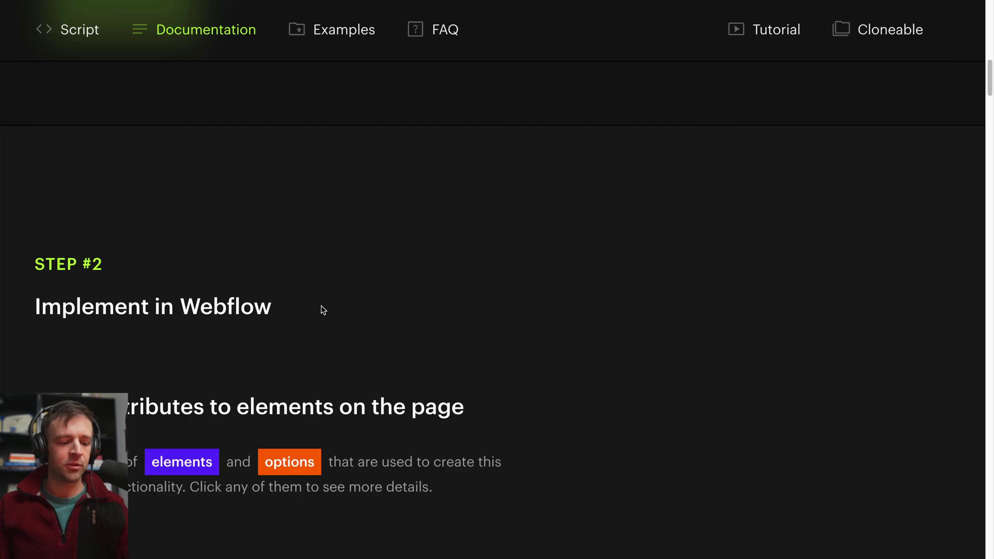
- Read Setup option 1 — Fetch CMS items in the CMS Nest documentation, including the LIST attribute's description and its template page link requirement
scroll(557, 317, "down", 5)
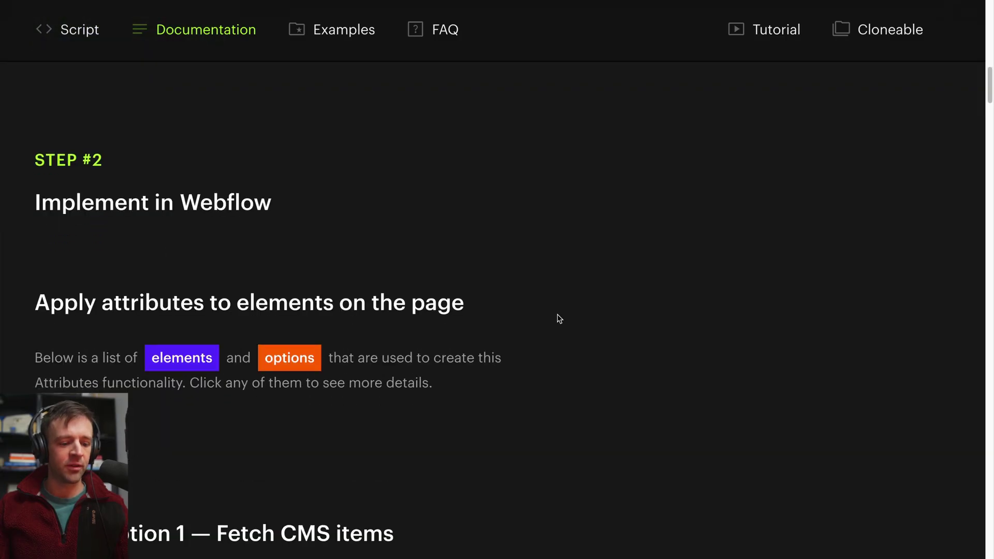
scroll(558, 319, "down", 1)
scroll(565, 288, "down", 1)
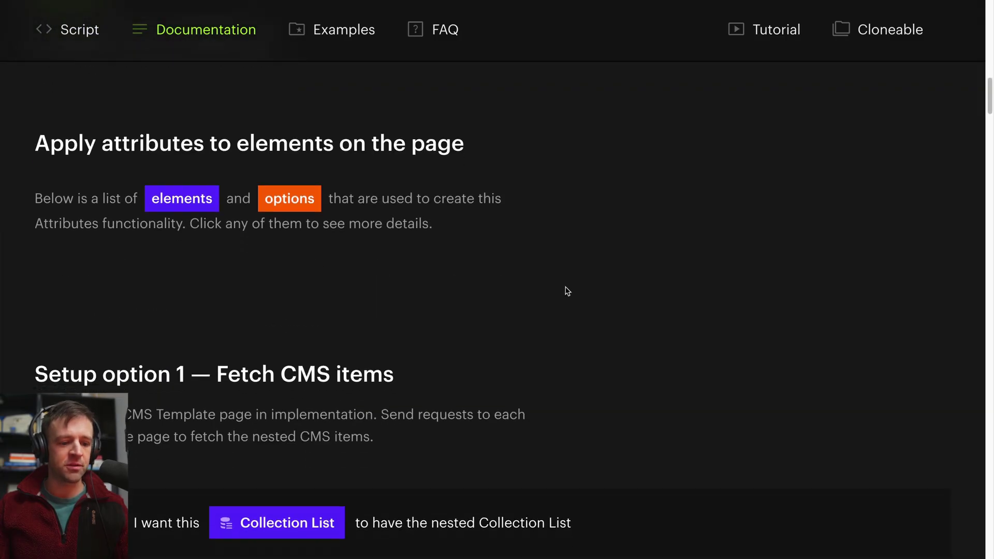
scroll(565, 288, "down", 6)
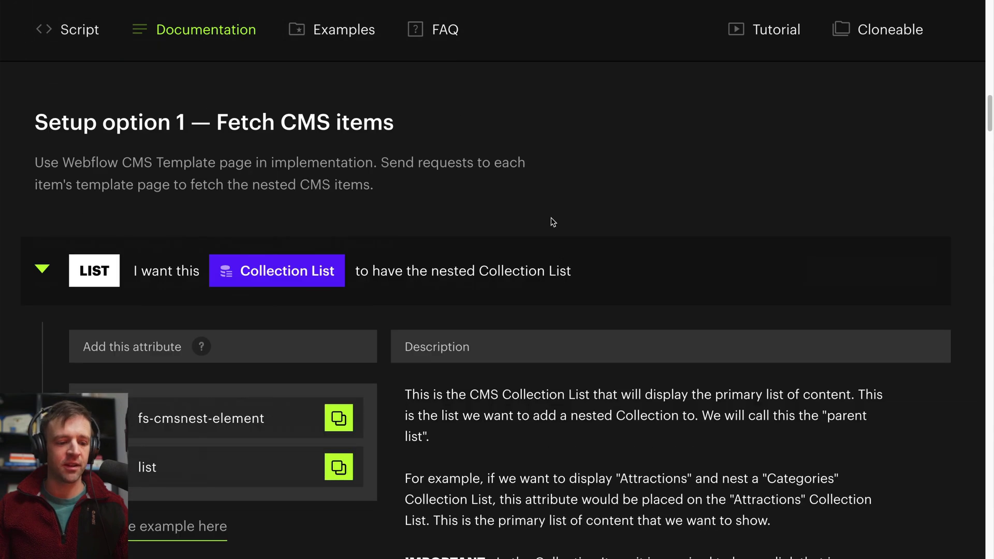
left_click(155, 247)
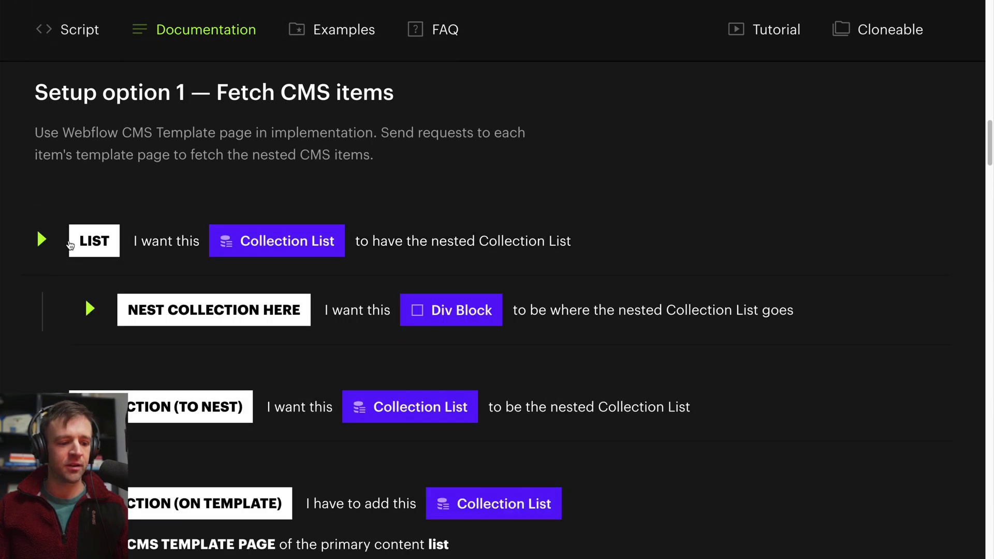
left_click(163, 243)
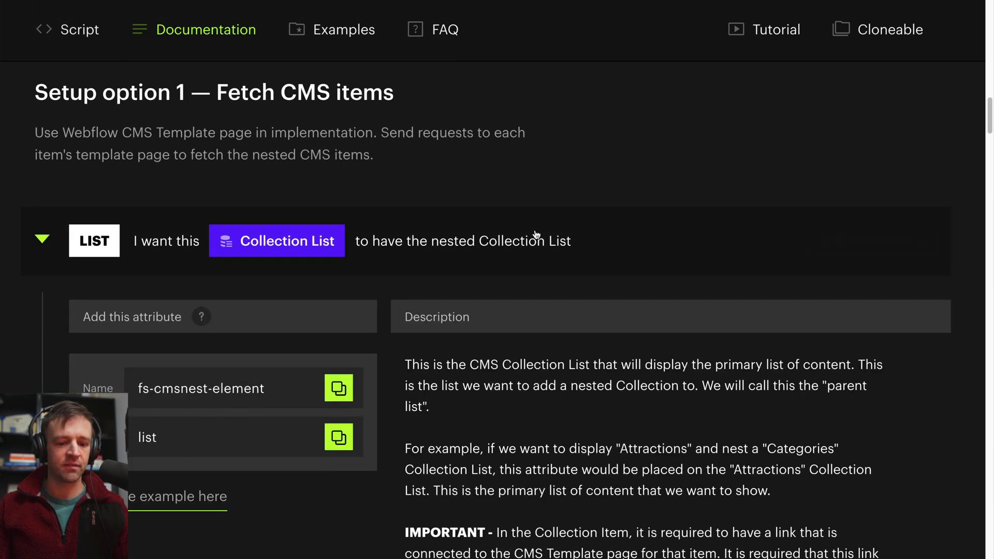
scroll(537, 235, "down", 4)
scroll(536, 236, "down", 1)
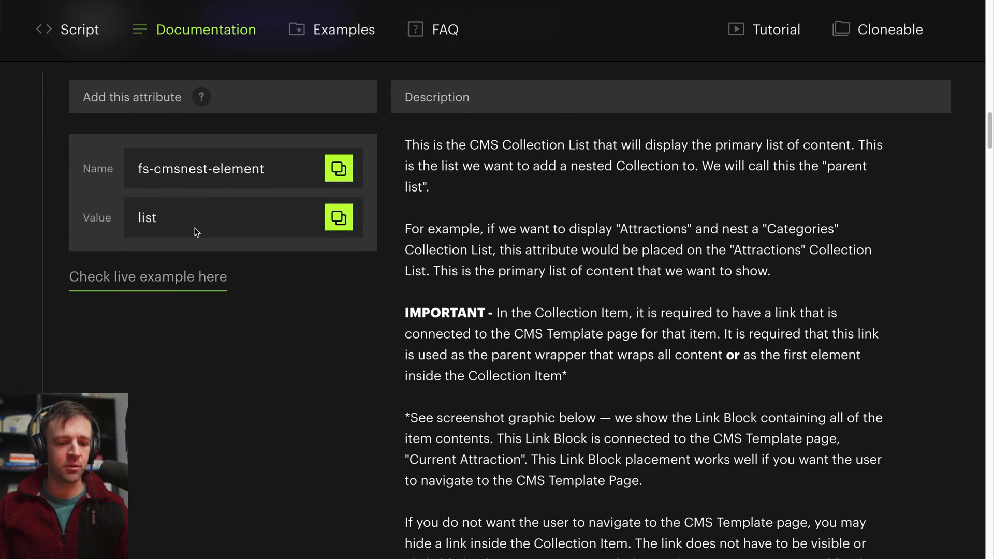
left_click_drag(484, 150, 539, 252)
left_click(539, 252)
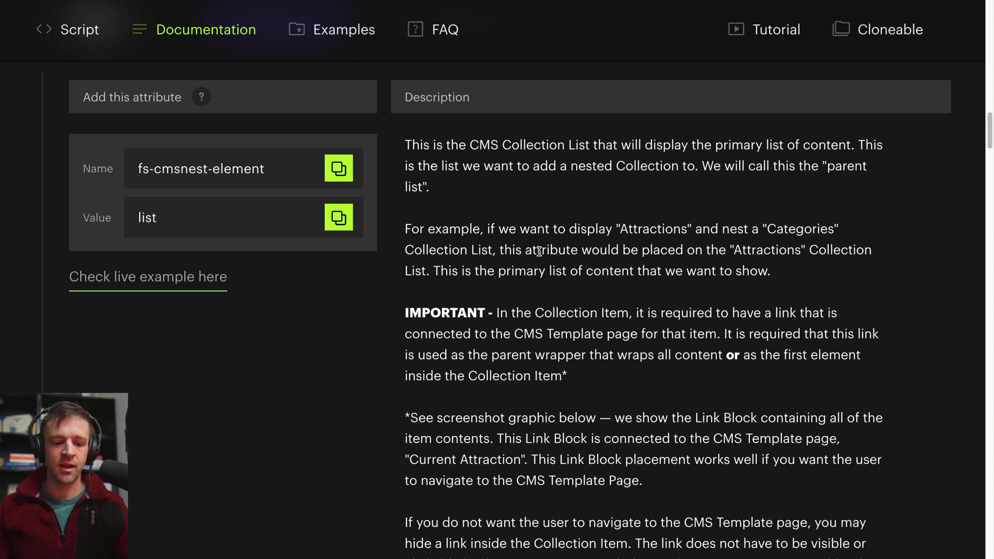
left_click_drag(425, 318, 549, 376)
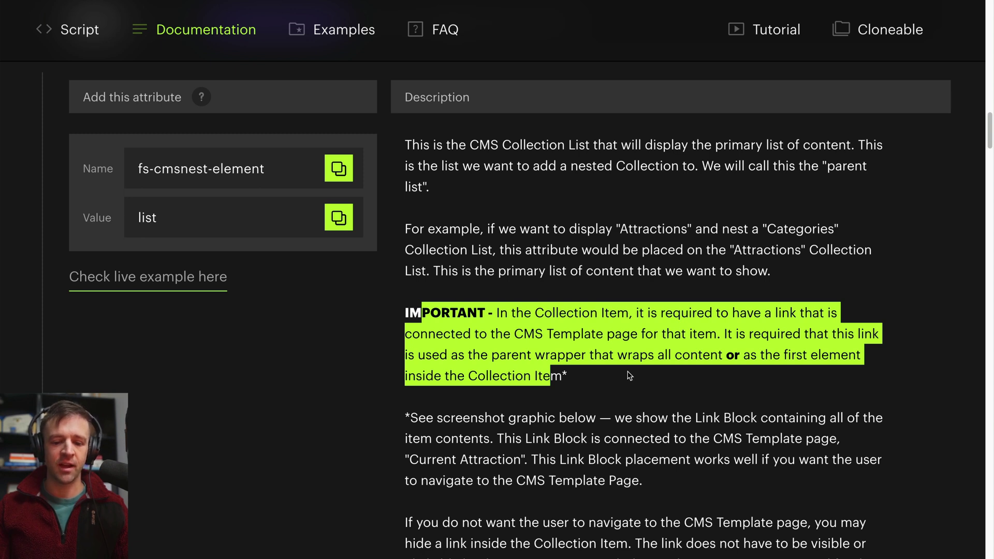
left_click(627, 372)
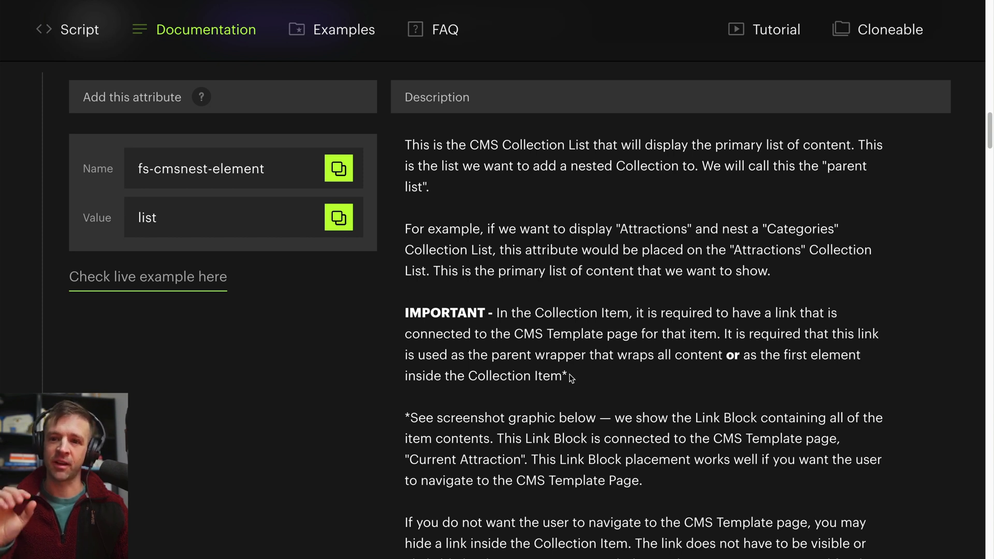
- Copy the attribute name fs-cmsnest-element from the documentation and add it to the Blog Posts Collection List in Webflow with the value list
left_click(340, 176)
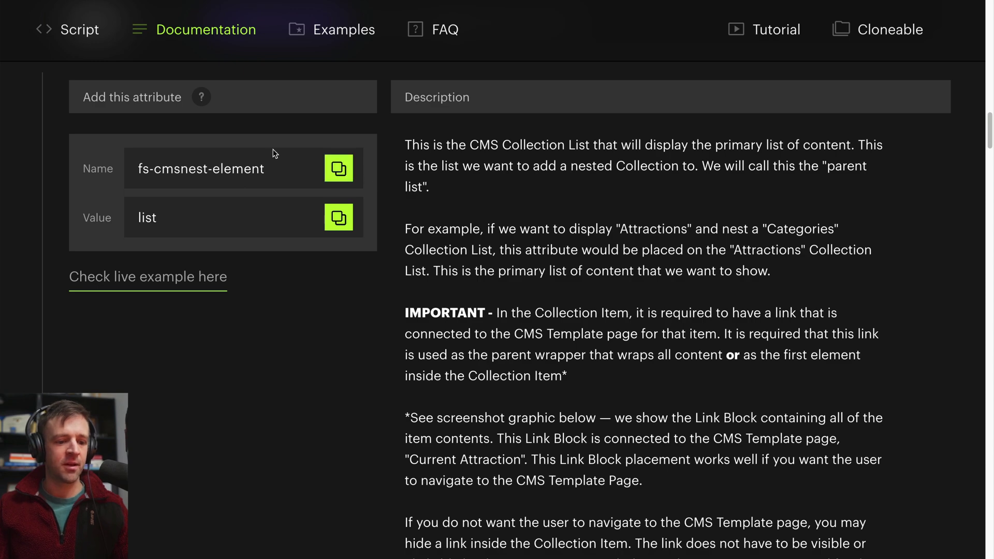
key("alt+Tab")
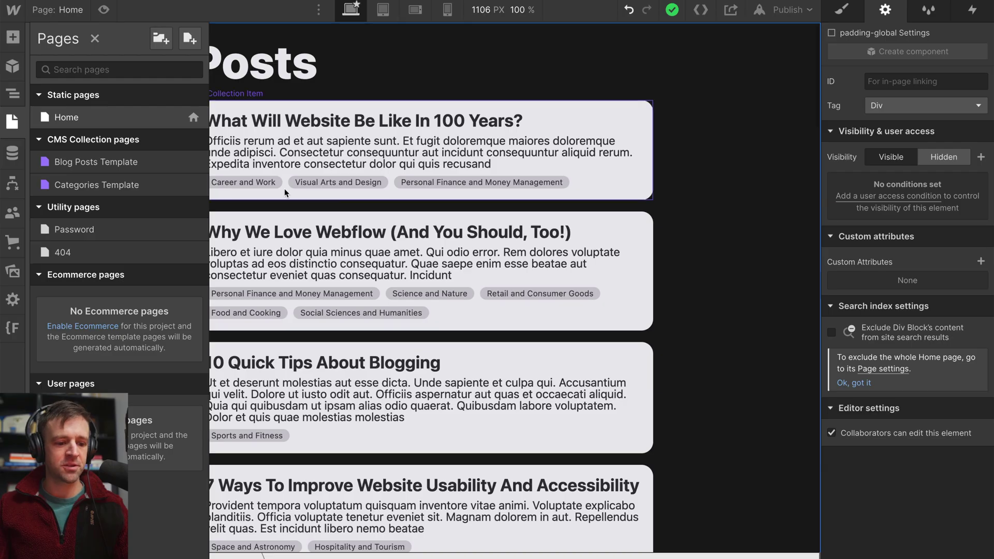
left_click(12, 93)
left_click(116, 200)
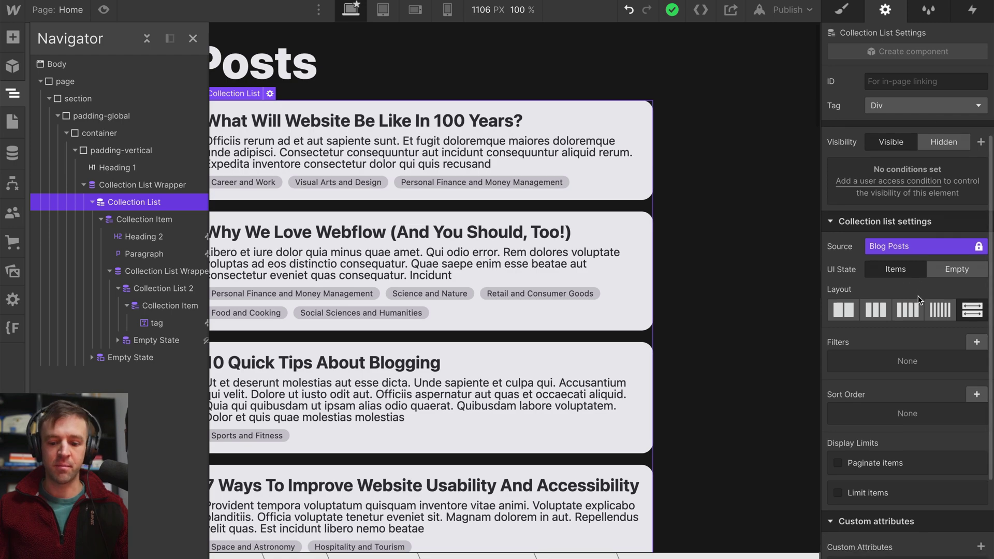
scroll(916, 305, "down", 3)
scroll(912, 343, "down", 1)
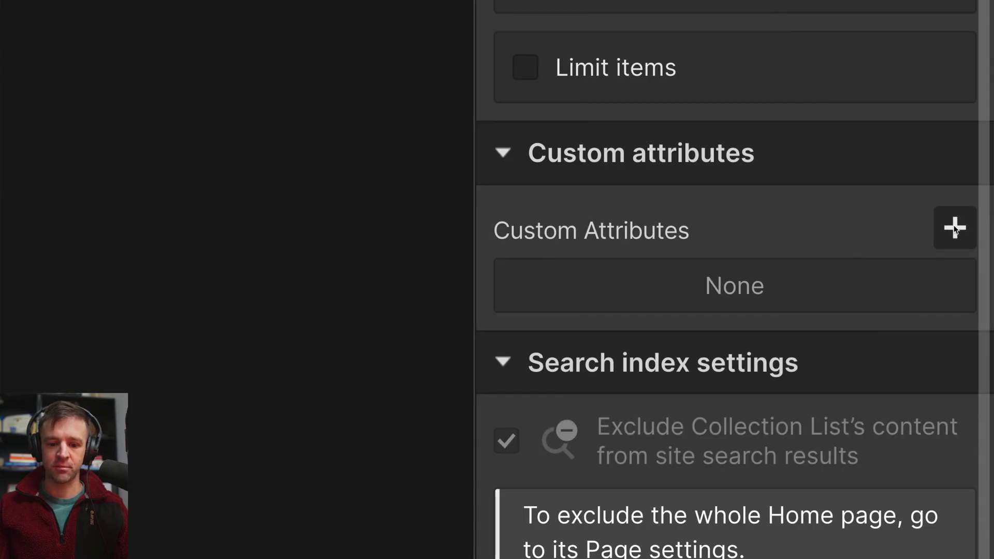
left_click(980, 436)
key("ctrl+v")
left_click(678, 459)
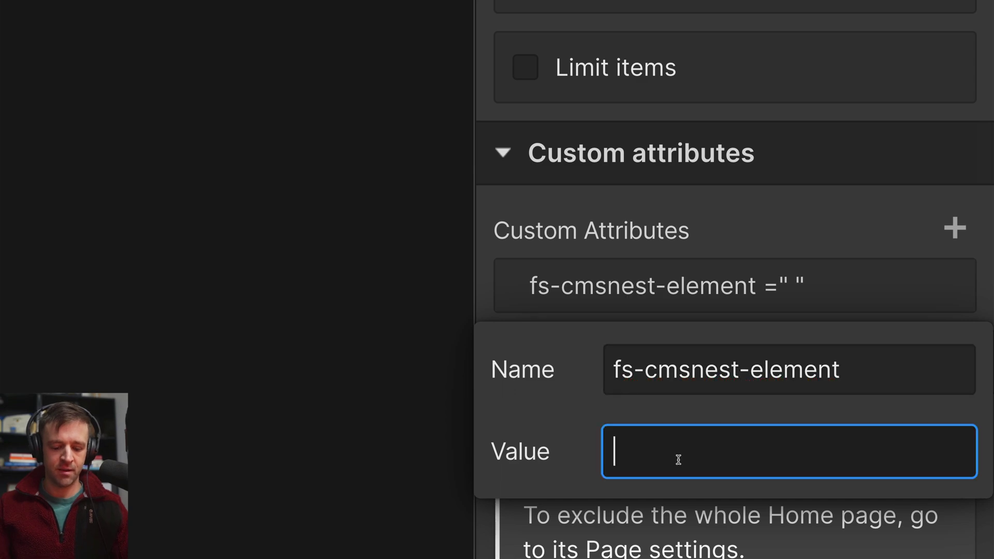
type("list")
key("Return")
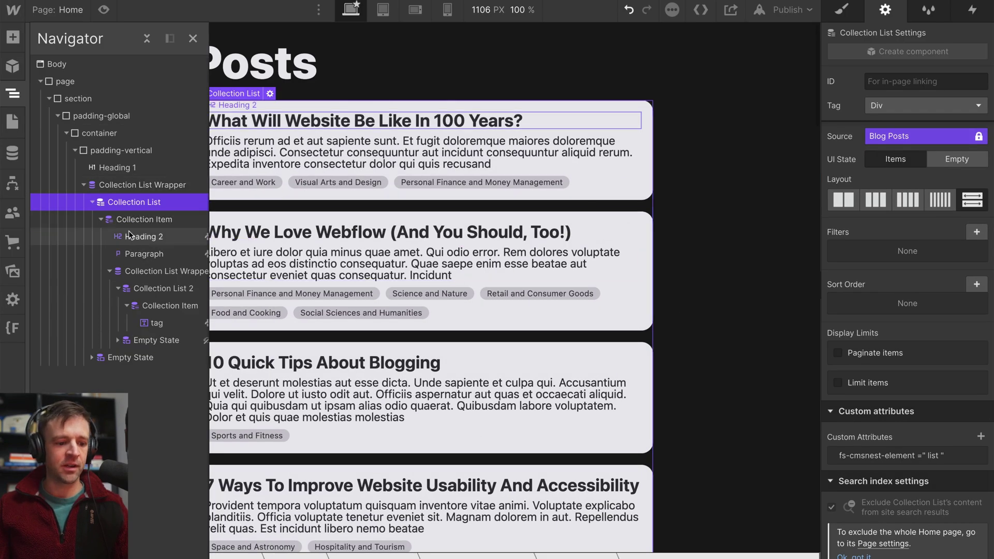
- Add a Link Block inside the outer Collection Item and place the Heading 2 and Paragraph in it
left_click(140, 223)
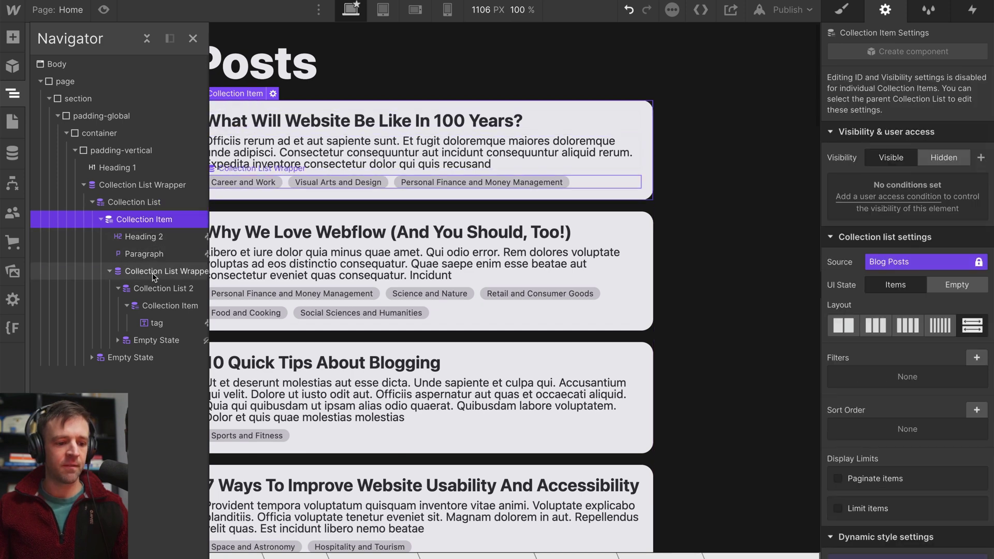
left_click(13, 37)
left_click_drag(58, 352, 152, 271)
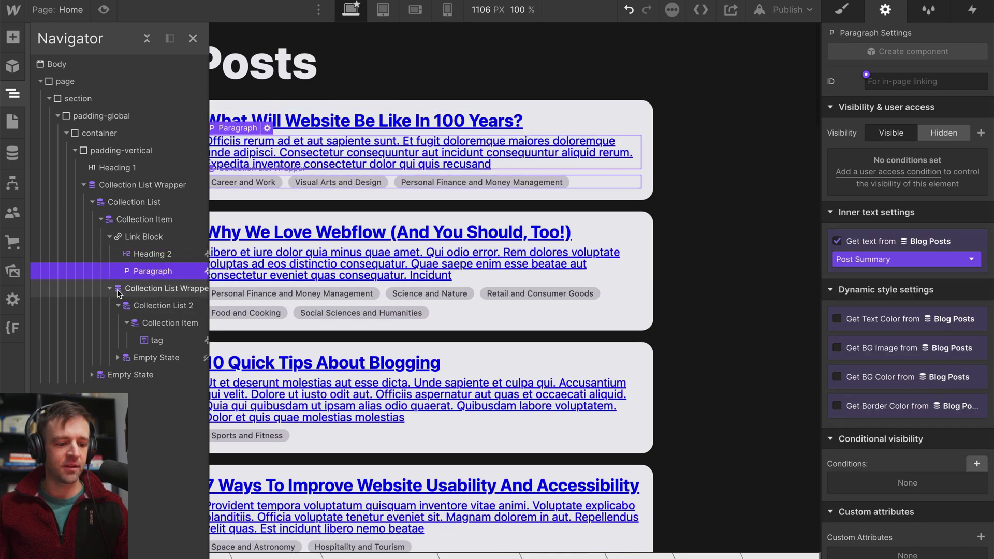
- Remove the text decoration from the Link Block and set its text color to #1a1a1a, sampled from the page background
left_click(138, 242)
left_click(842, 9)
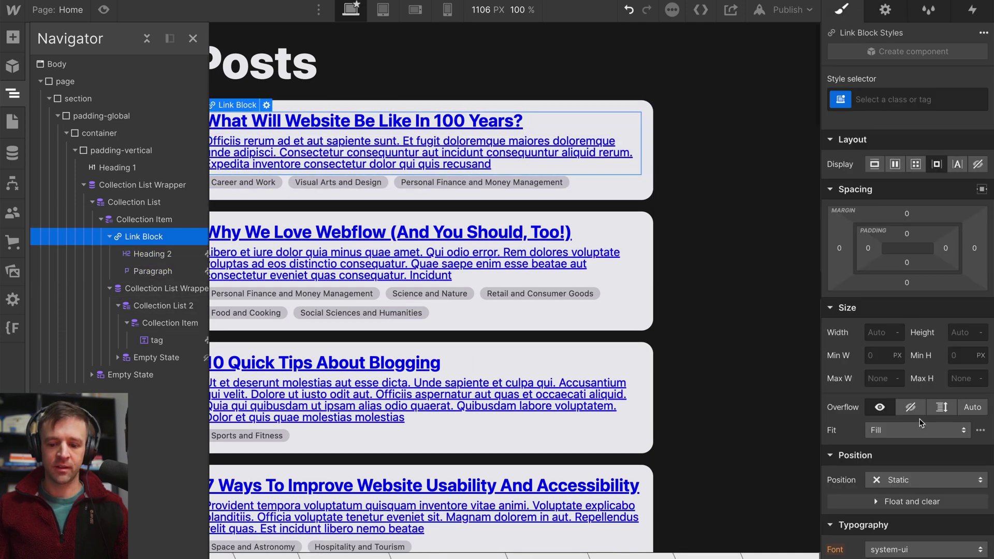
left_click(919, 491)
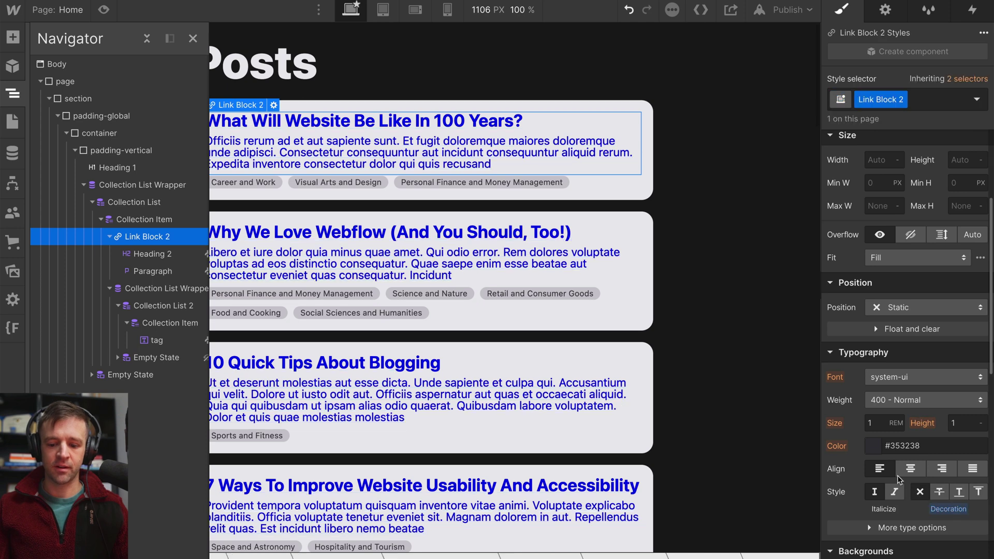
left_click(873, 449)
left_click(841, 319)
left_click(926, 149)
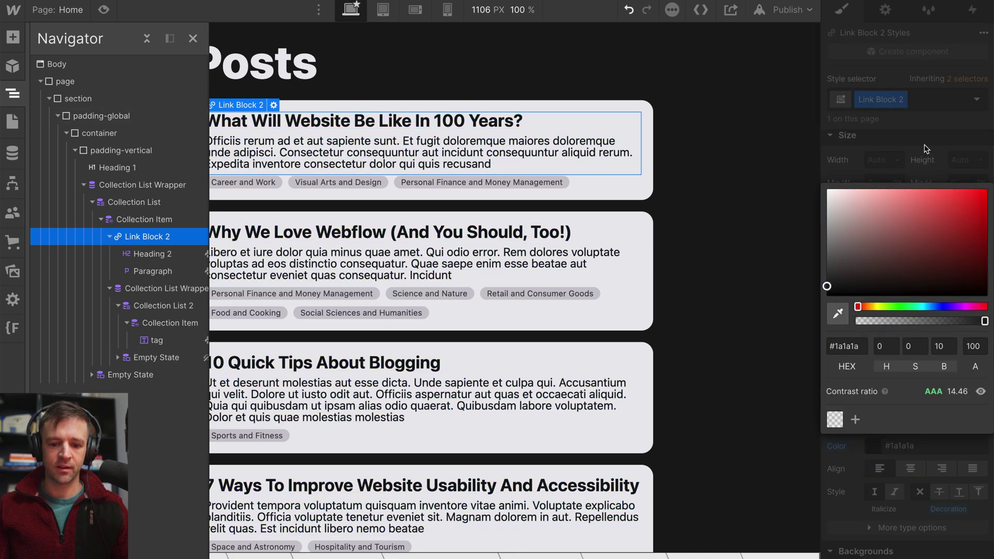
left_click(918, 153)
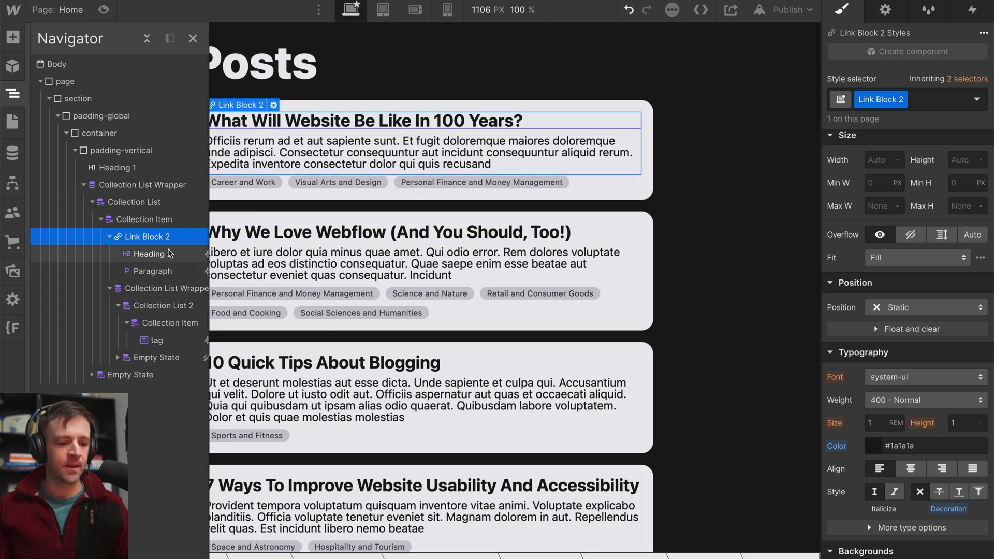
- Link the Link Block around the heading and paragraph to the Current Blog Post collection page
left_click(273, 105)
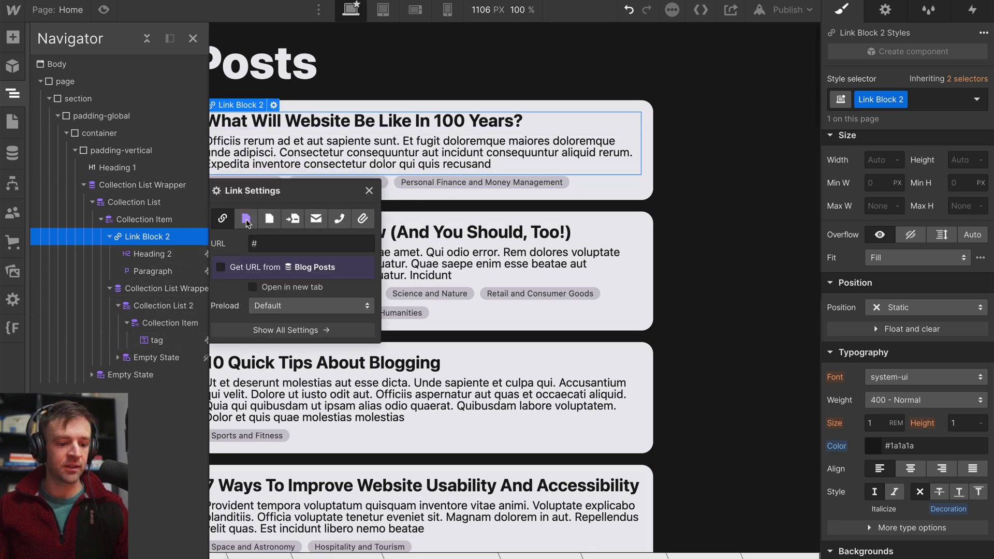
left_click(247, 219)
left_click(274, 245)
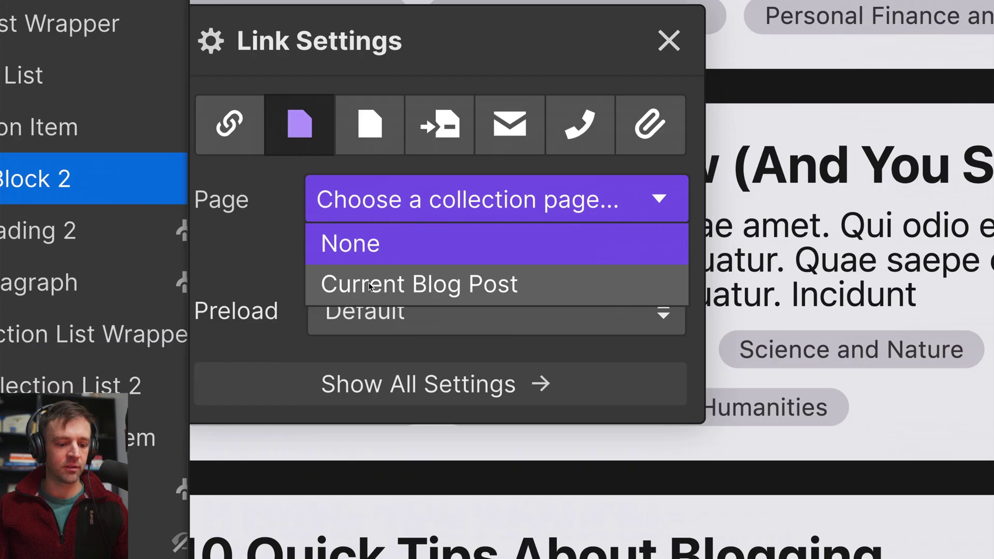
left_click(413, 283)
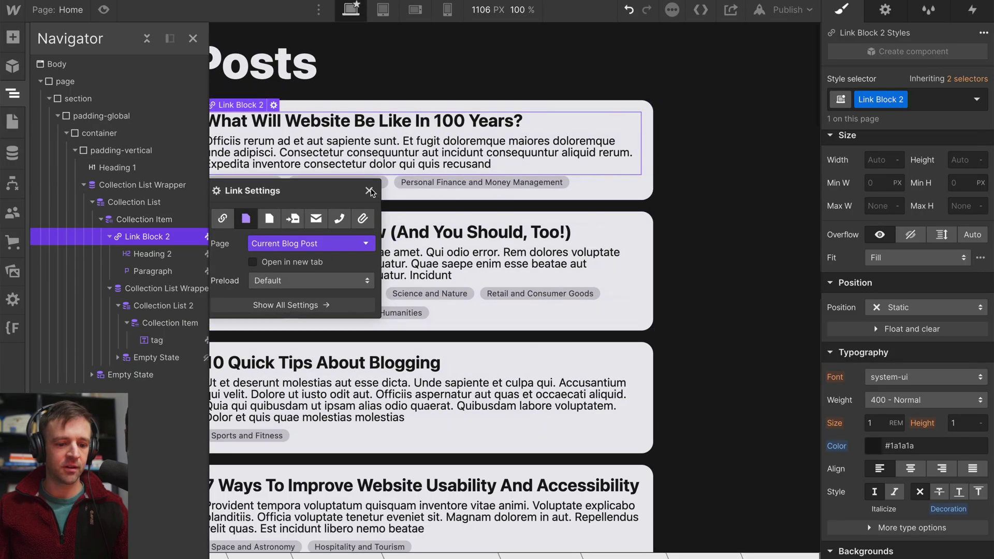
left_click(669, 40)
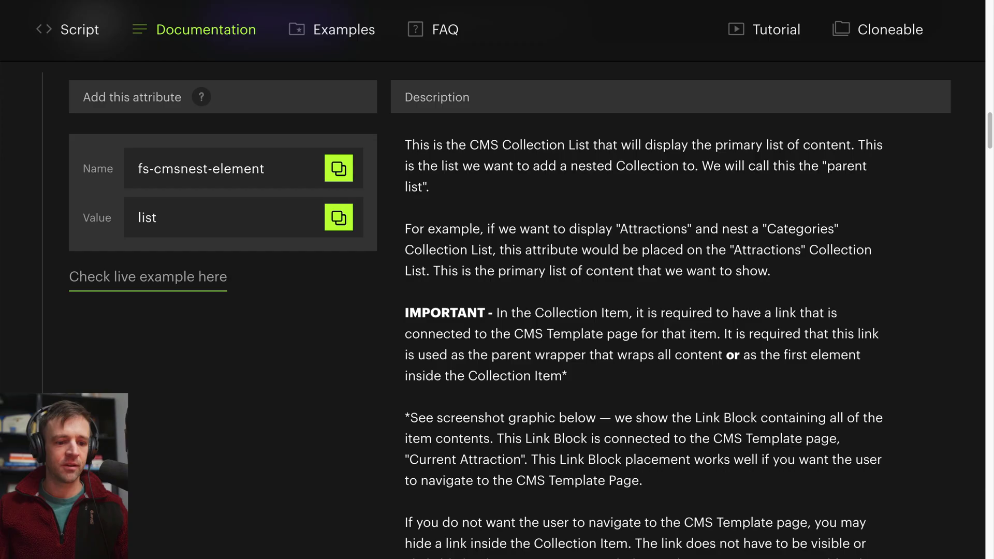
- Switch to the CMS Nest documentation and read the NEST COLLECTION HERE section, covering the target div's placement and the Collection IDENTIFIER rules
scroll(419, 172, "down", 15)
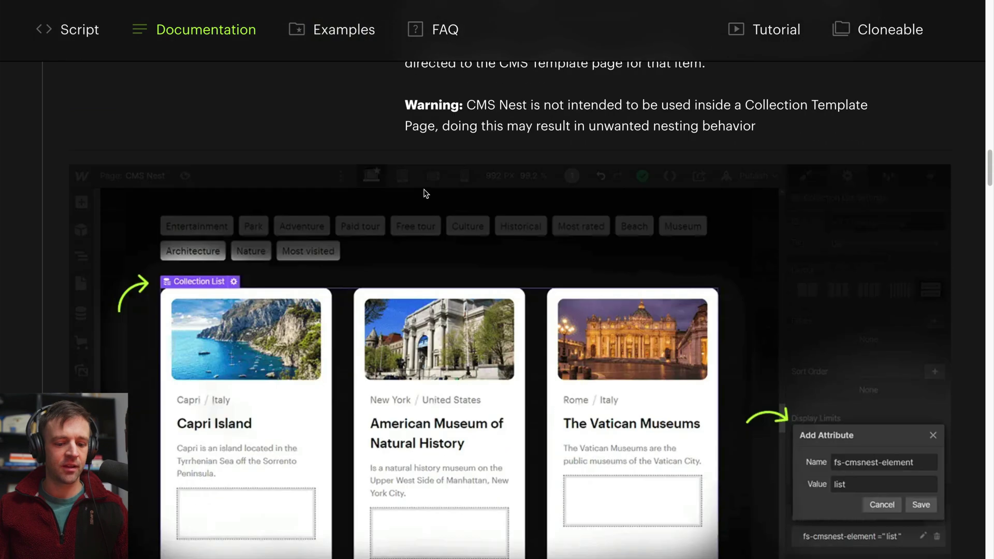
scroll(406, 226, "up", 15)
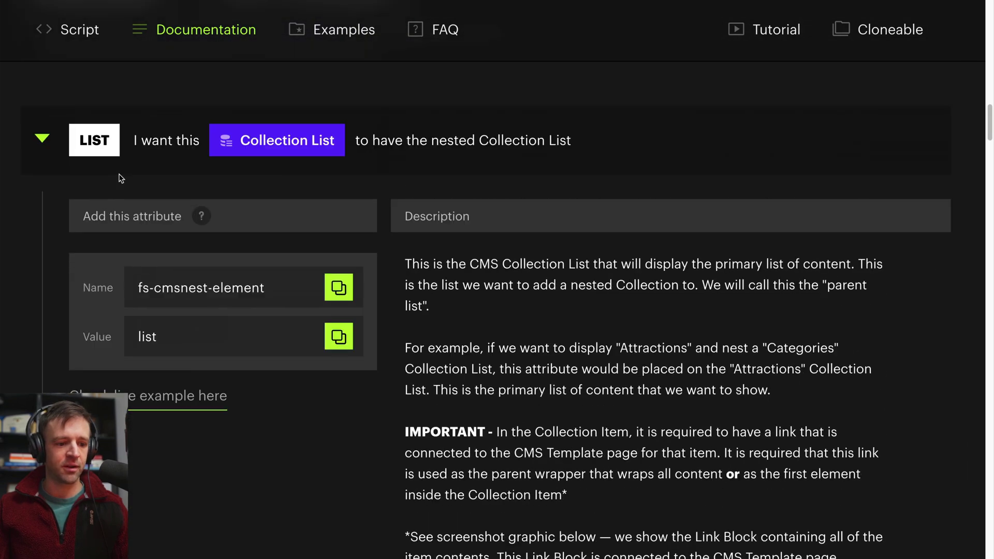
left_click(138, 139)
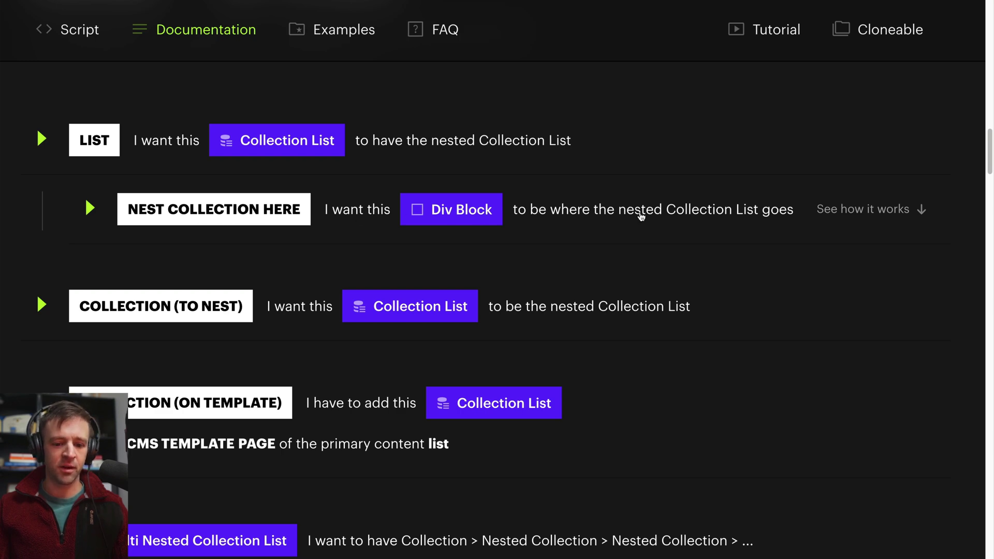
left_click(359, 216)
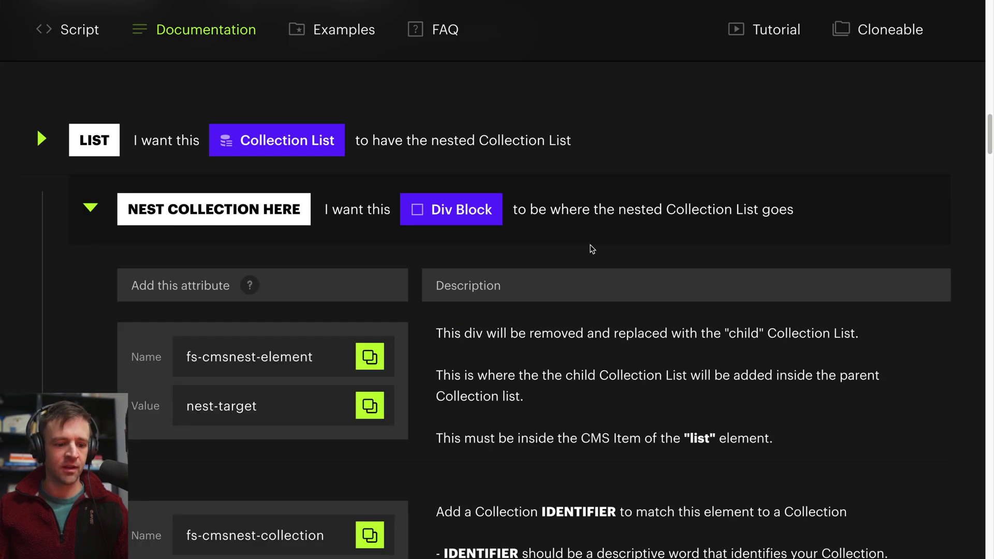
scroll(592, 249, "down", 4)
scroll(591, 247, "up", 2)
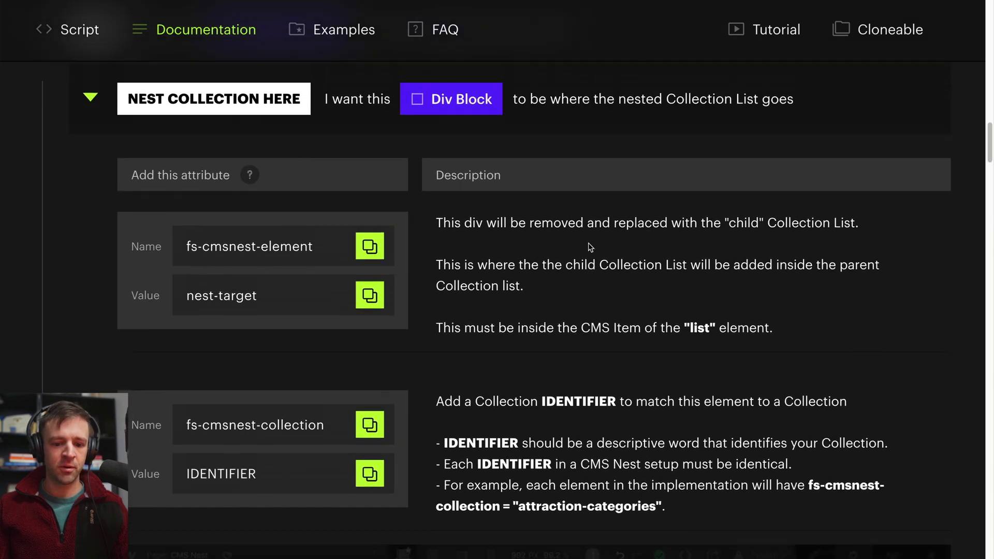
left_click_drag(723, 230, 772, 292)
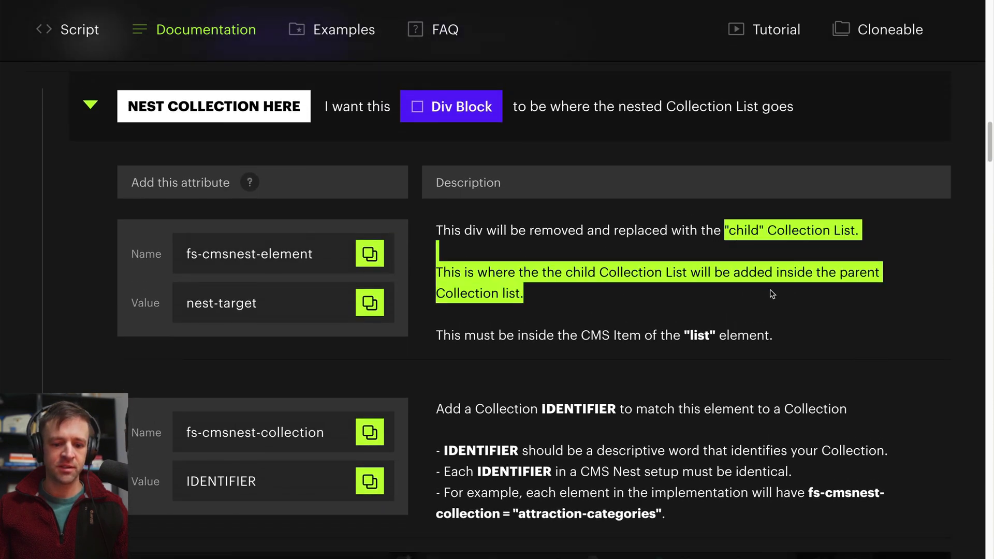
left_click(638, 303)
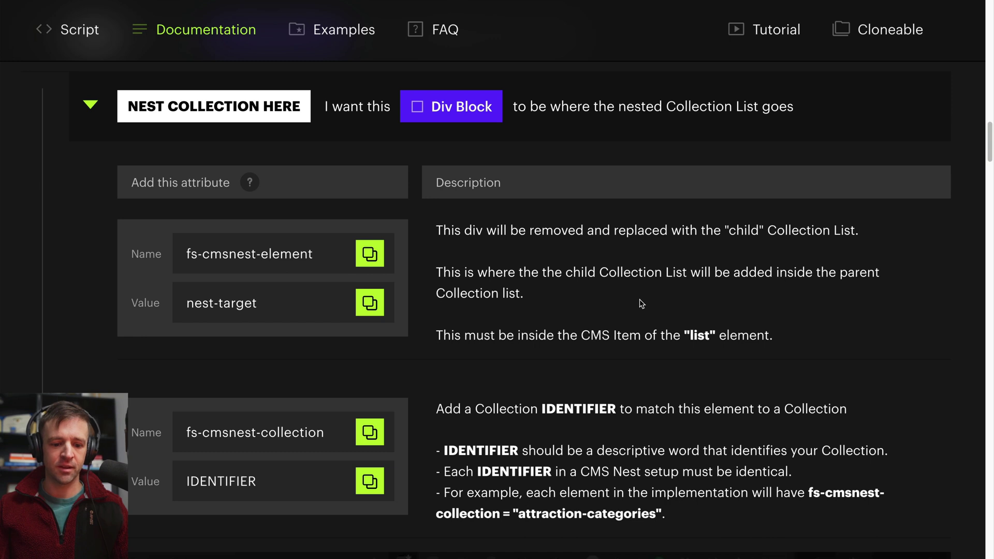
left_click_drag(572, 339, 645, 337)
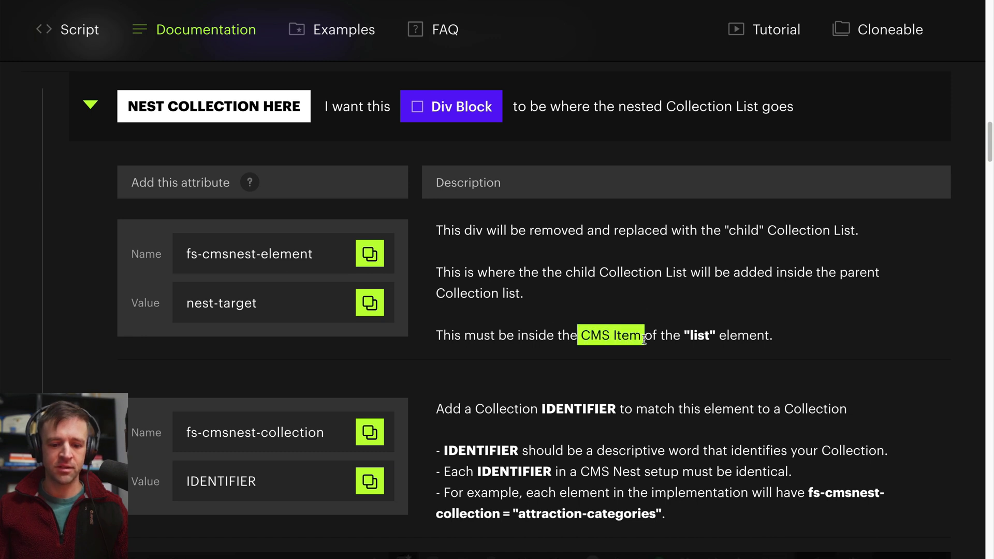
left_click(671, 342)
scroll(573, 347, "down", 1)
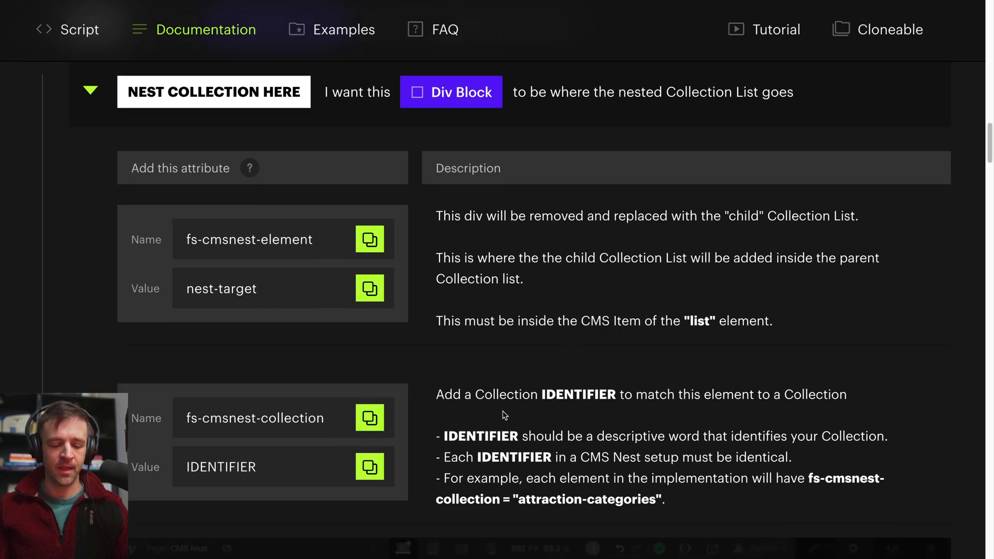
left_click_drag(501, 389, 639, 477)
left_click(679, 392)
scroll(688, 383, "down", 1)
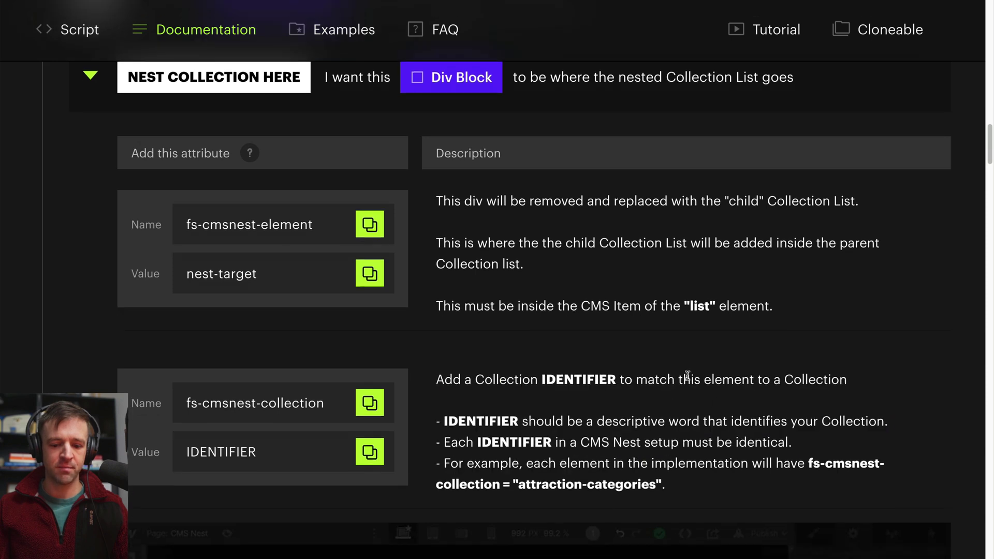
scroll(704, 369, "down", 1)
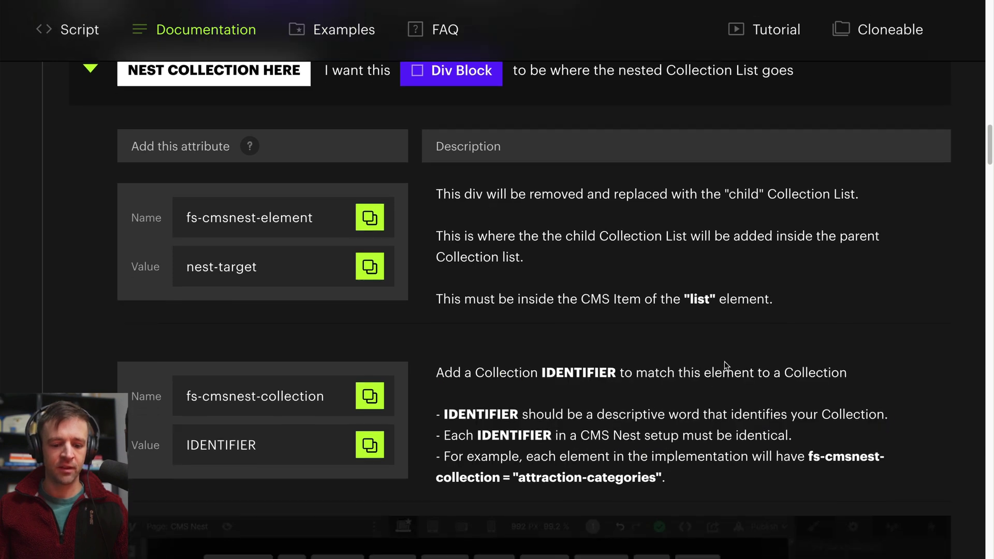
- Copy the attribute name fs-cmsnest-element, then in Webflow add a Div Block below the Paragraph inside the Link Block
left_click(376, 219)
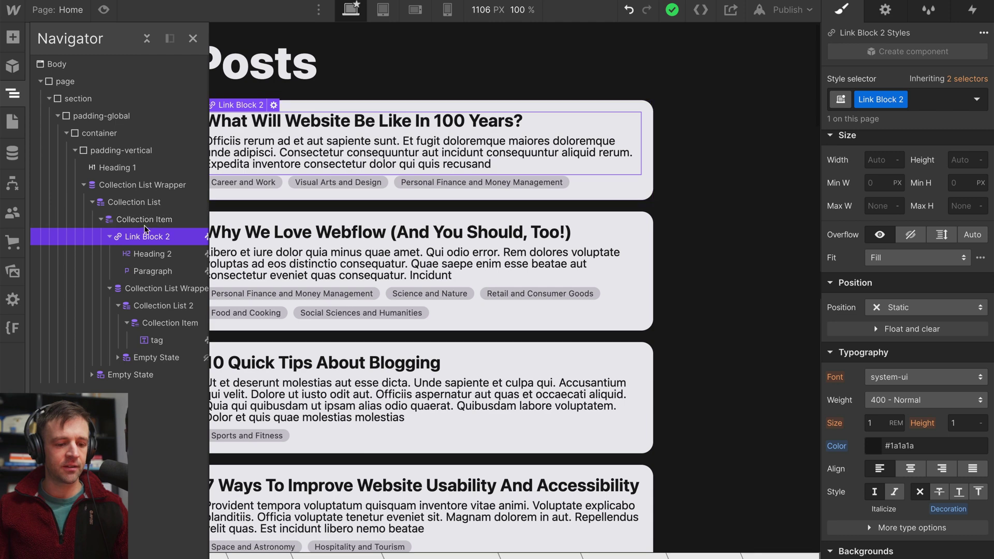
left_click(13, 37)
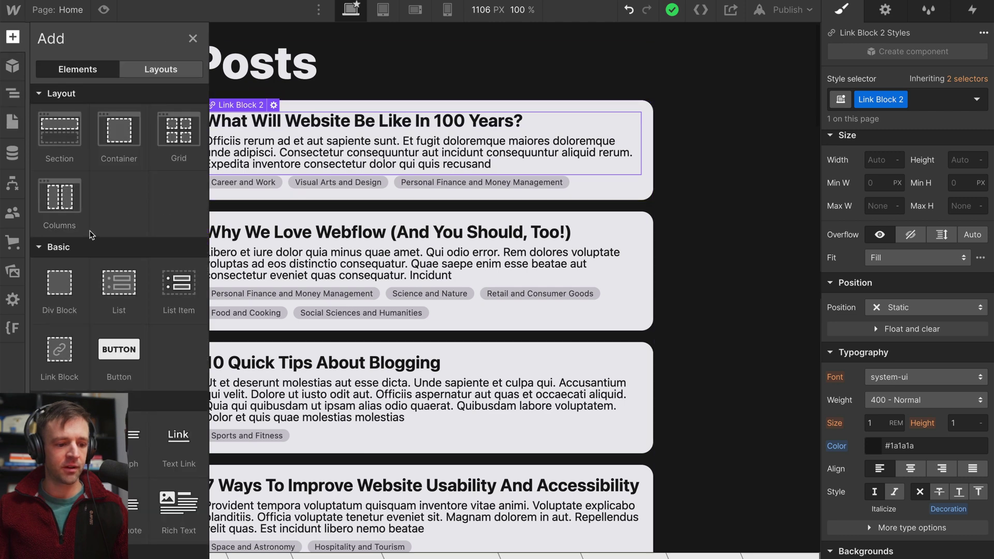
left_click_drag(57, 290, 157, 295)
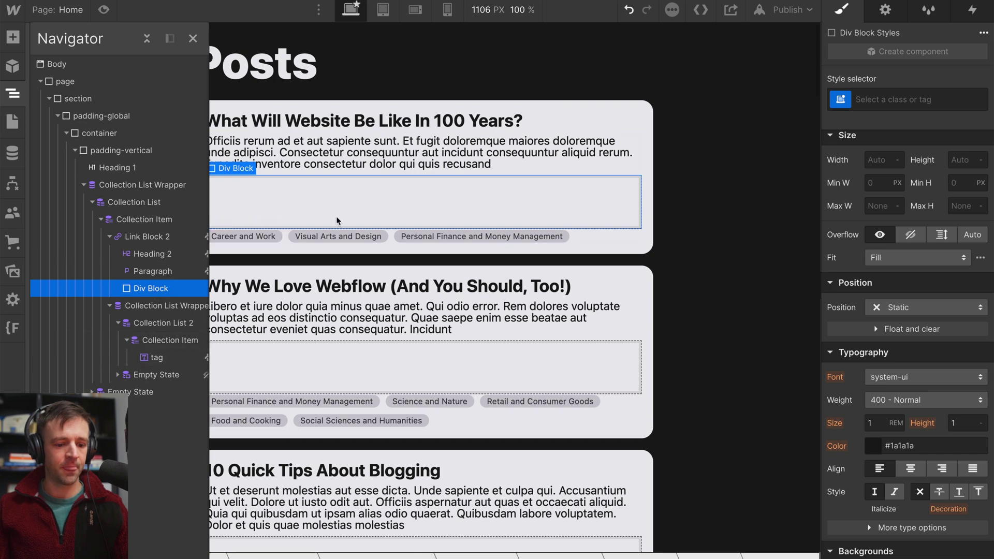
- Add the custom attribute fs-cmsnest-element with the value nest-target to the new Div Block
left_click(885, 10)
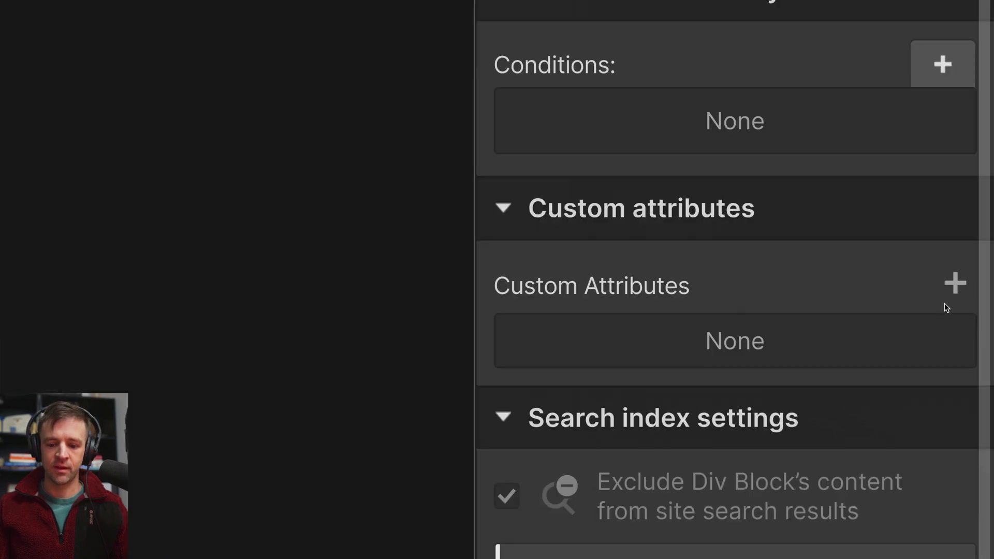
left_click(980, 436)
key("ctrl+v")
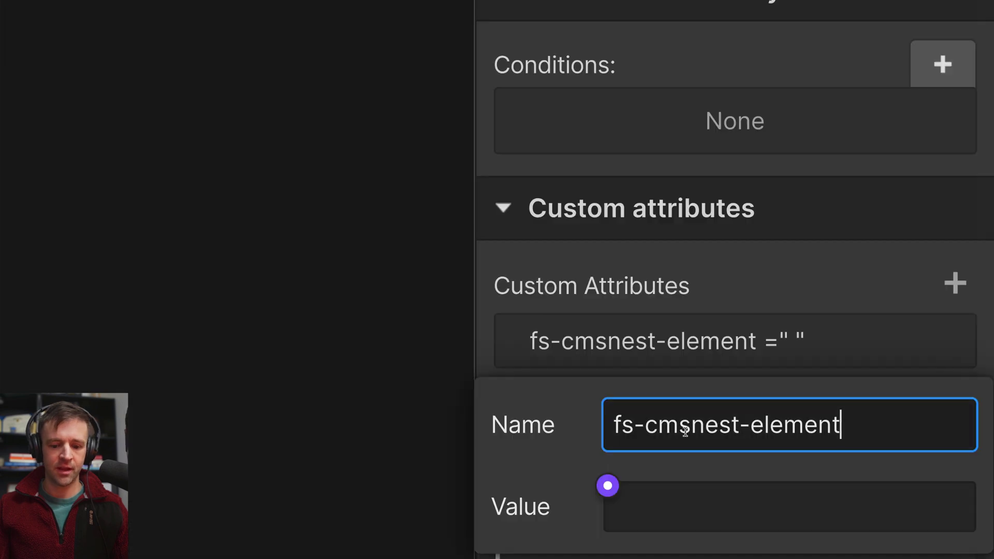
left_click(690, 511)
key("ctrl+v")
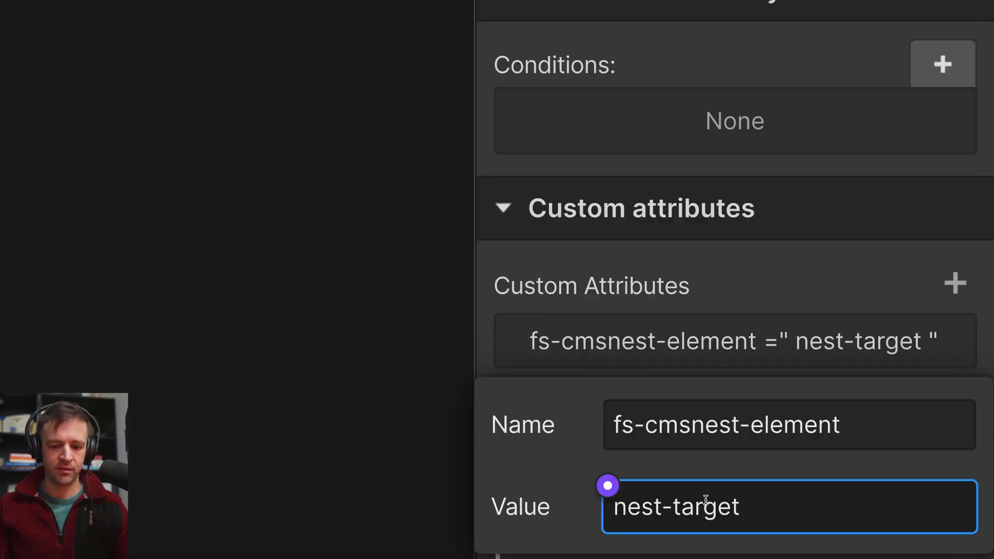
left_click(892, 290)
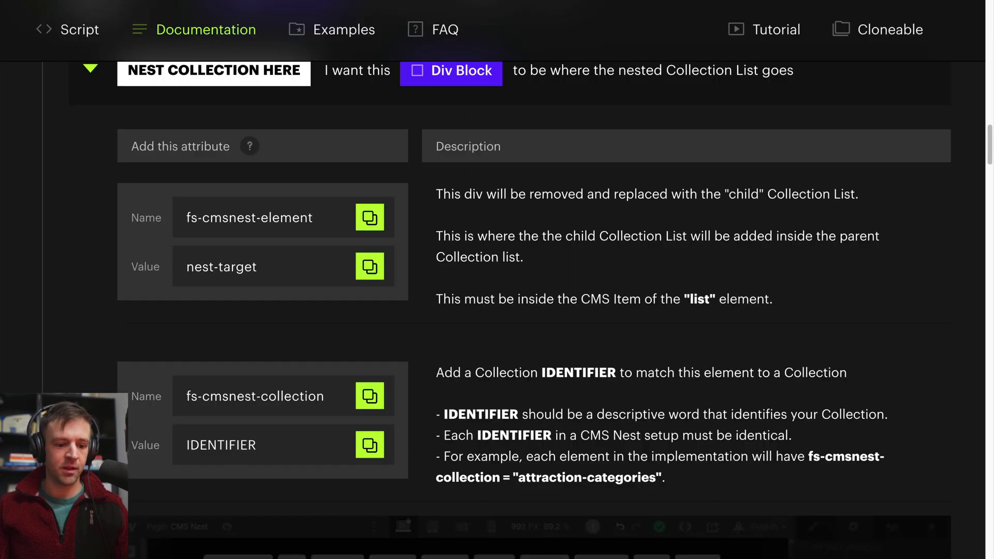
- Copy the attribute name fs-cmsnest-collection from the documentation and add it to the Div Block in Webflow with the value categories
scroll(491, 360, "down", 2)
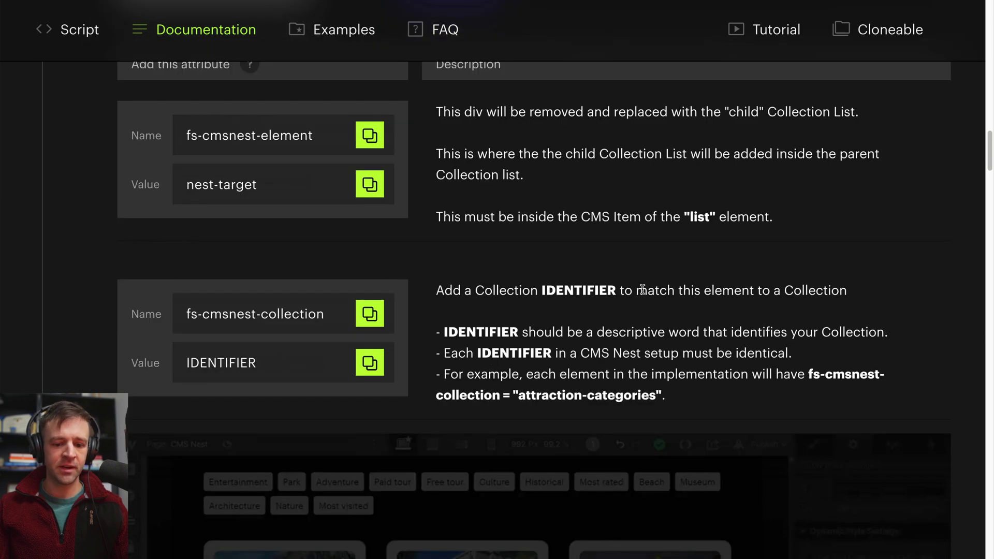
left_click(369, 316)
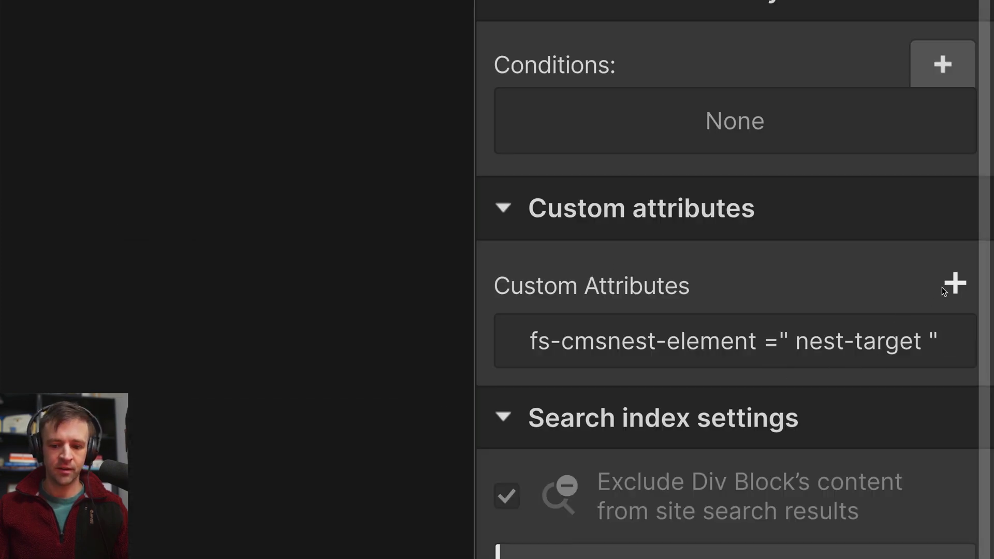
left_click(943, 288)
key("ctrl+v")
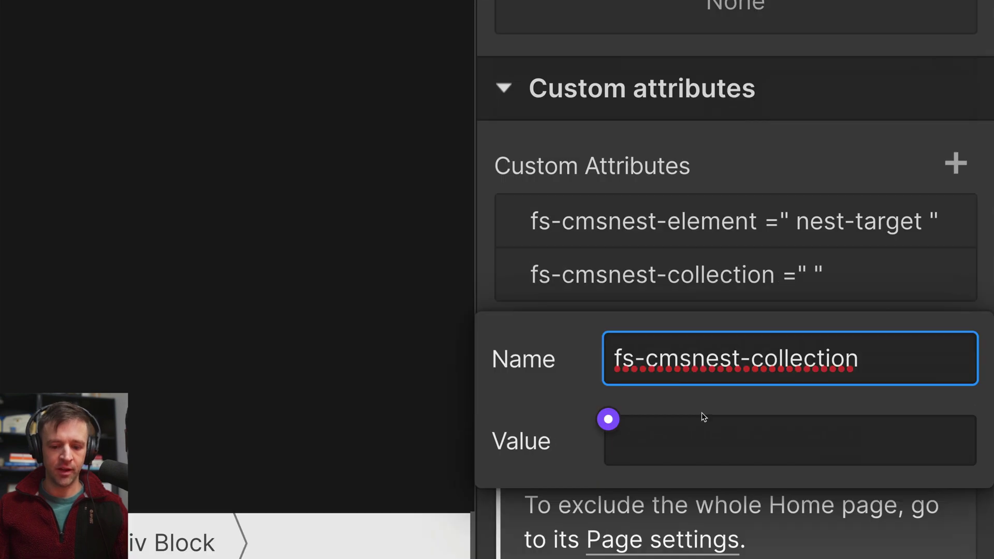
left_click(707, 435)
type("cat")
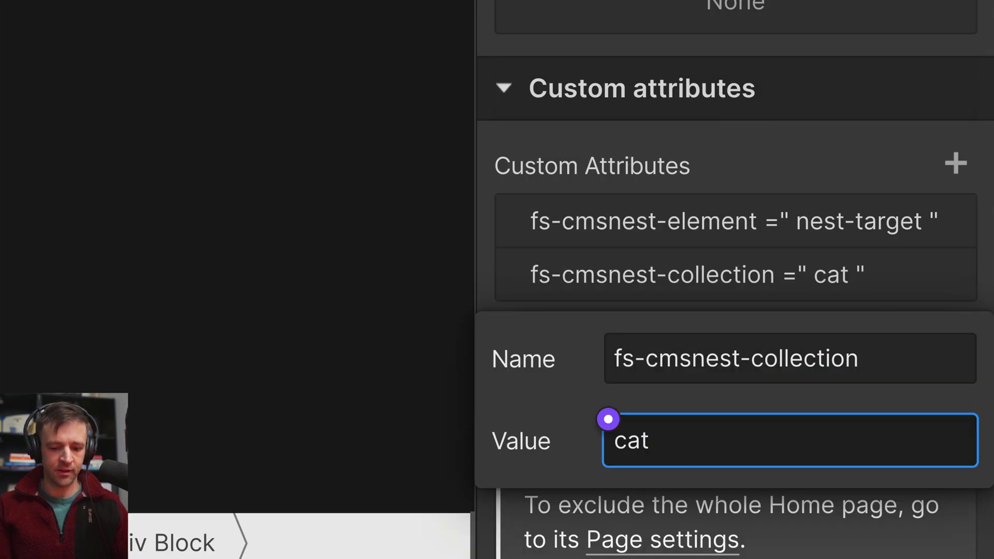
type("egories")
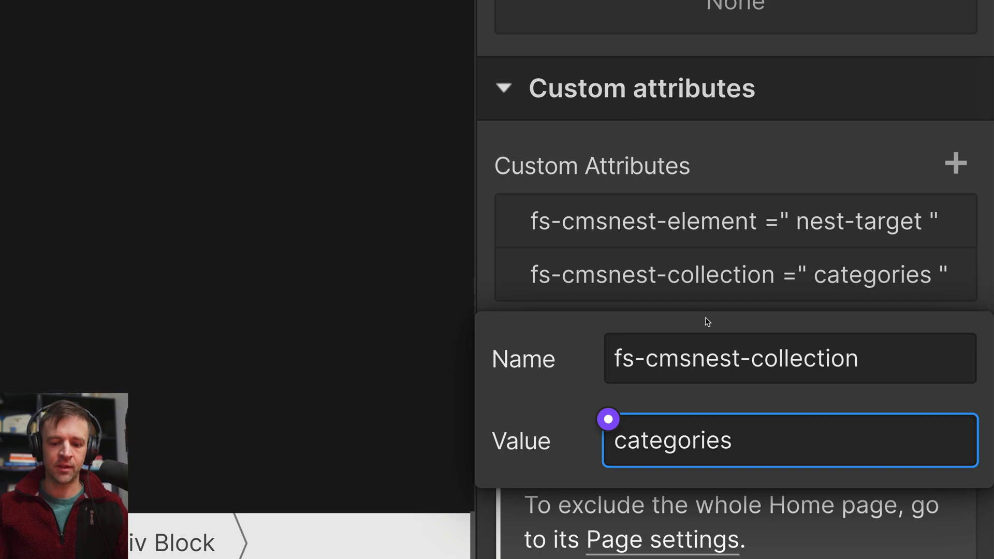
key("Return")
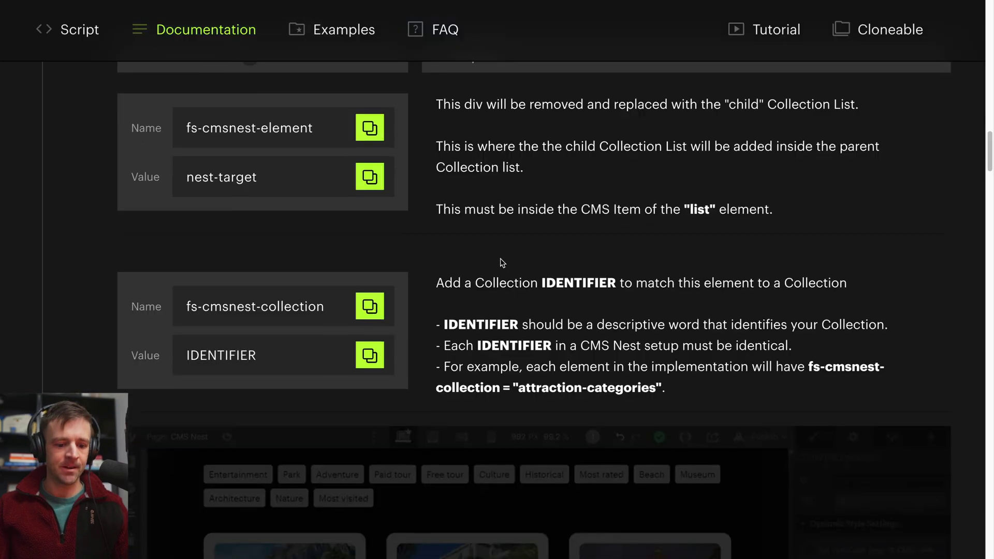
- Read the COLLECTION (TO NEST) section in the CMS Nest documentation, covering the nest-source attribute, list placement, visibility and template page link requirement
scroll(522, 273, "down", 2)
scroll(362, 230, "up", 5)
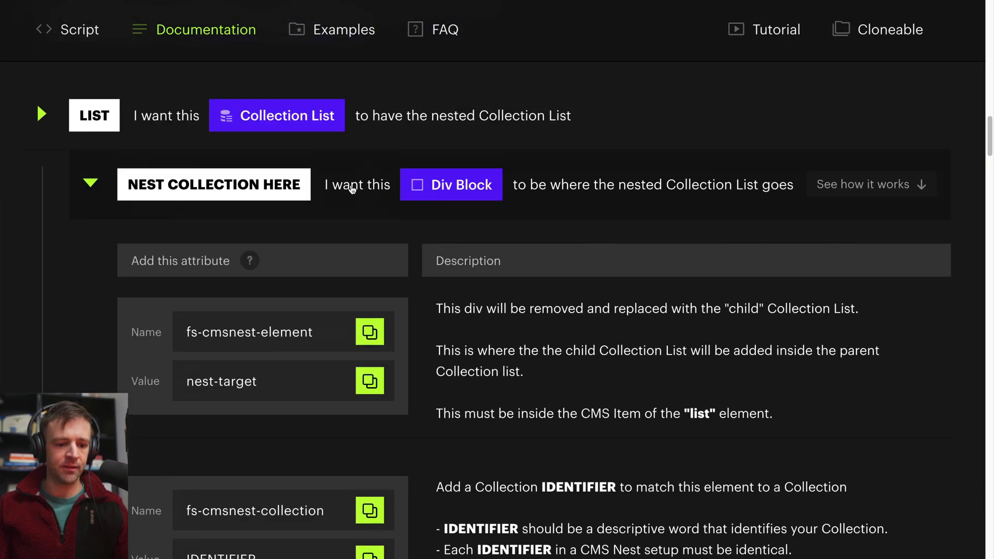
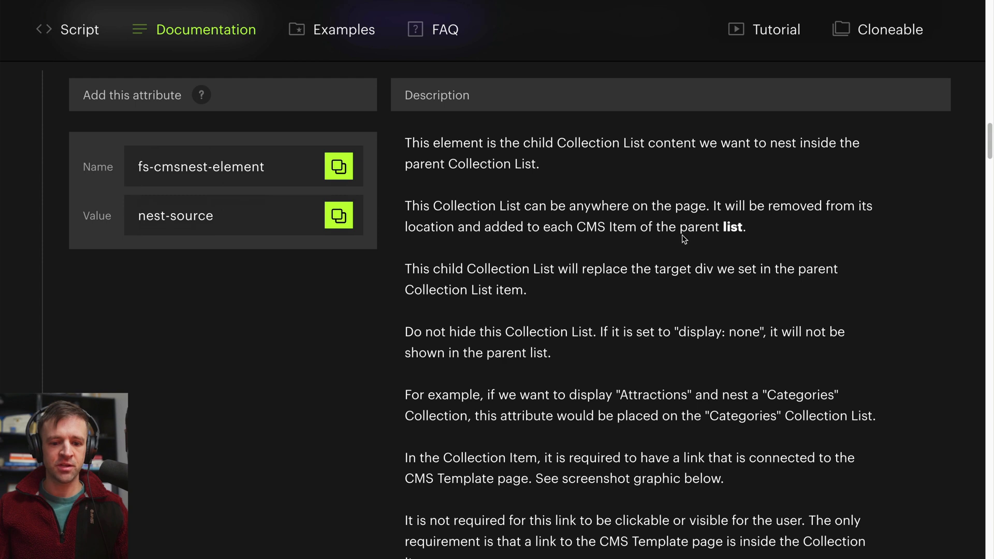
left_click_drag(480, 228, 678, 228)
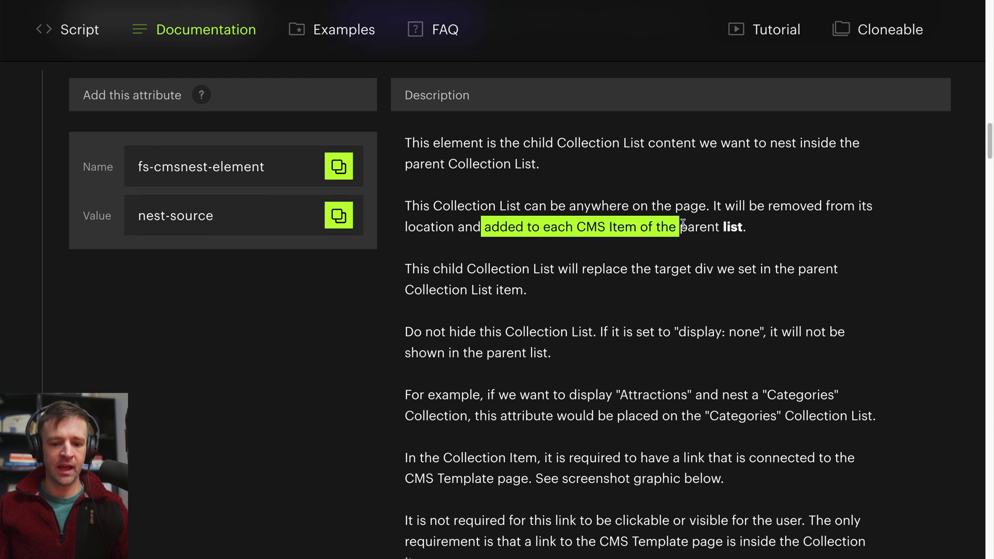
left_click(690, 228)
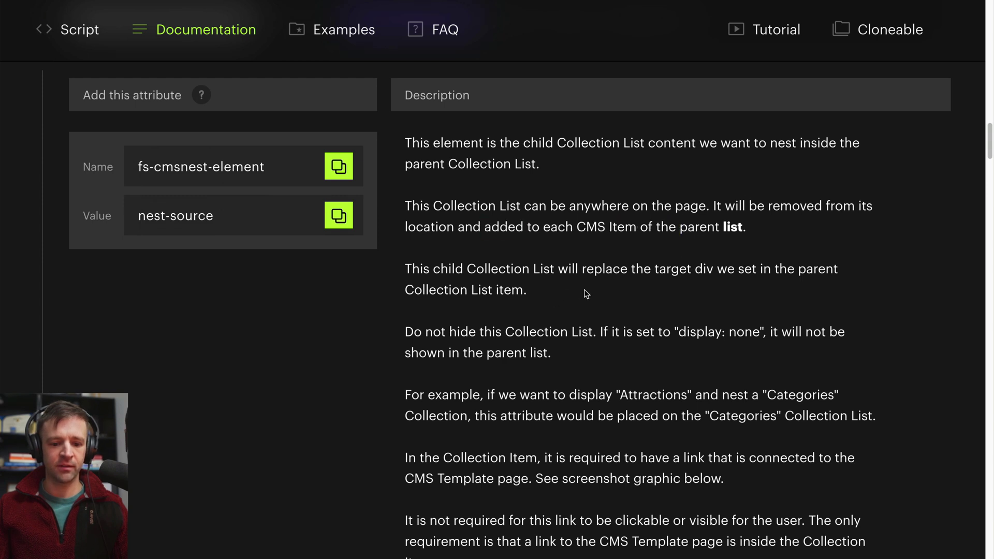
left_click_drag(546, 290, 517, 271)
left_click(606, 311)
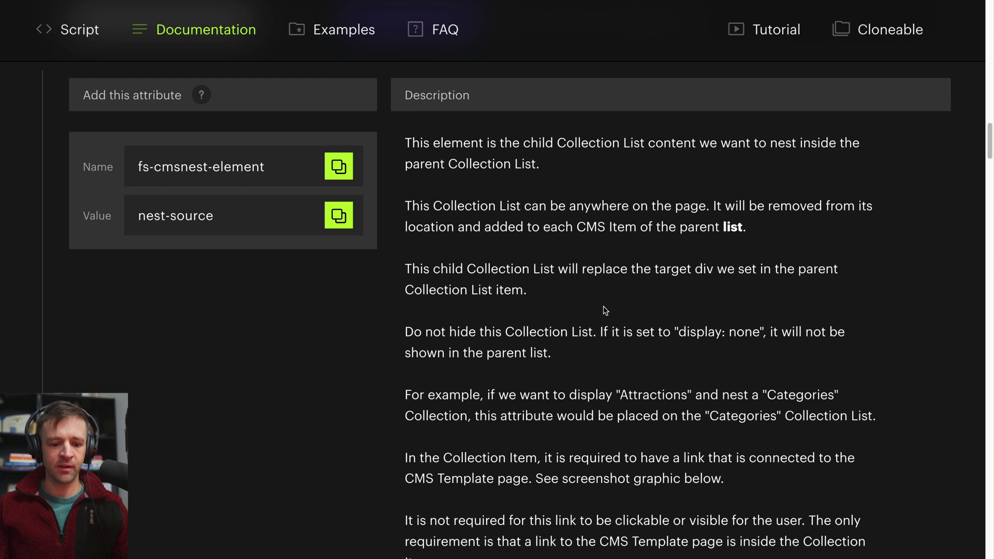
left_click_drag(582, 359, 544, 332)
left_click(589, 345)
scroll(602, 325, "down", 1)
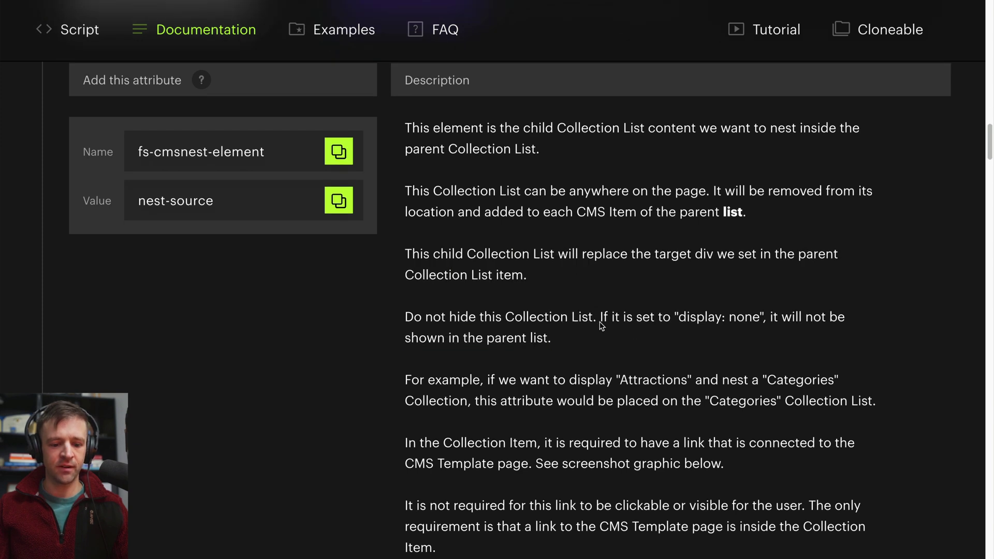
scroll(640, 344, "down", 1)
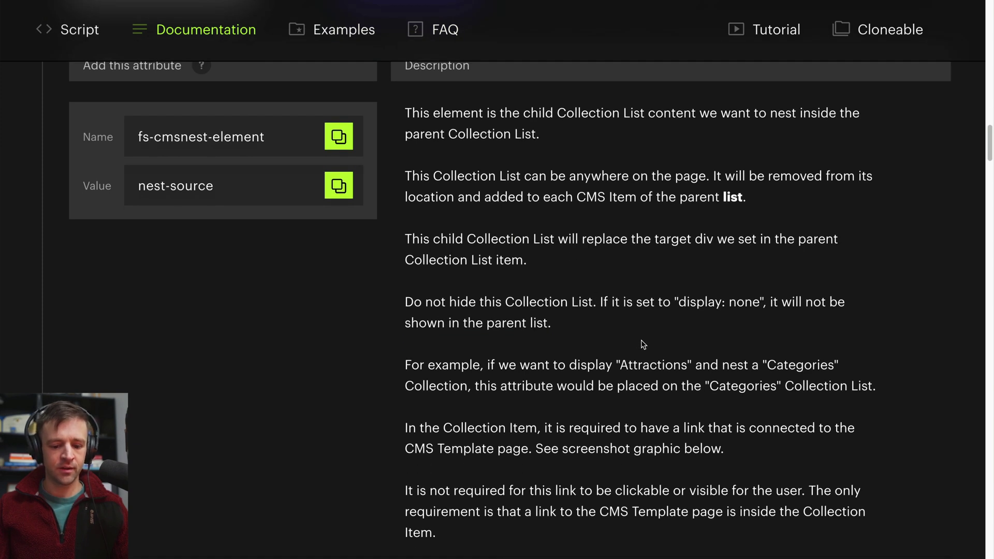
- Review the nest-source notes on the required CMS Template page link, and copy the attribute name fs-cmsnest-element
scroll(590, 264, "down", 7)
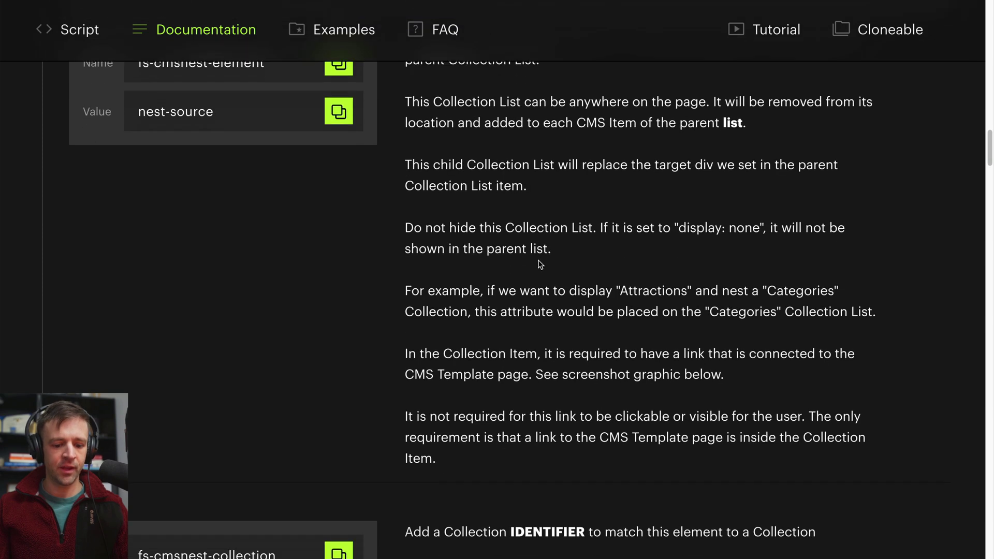
scroll(569, 260, "up", 11)
scroll(508, 261, "down", 1)
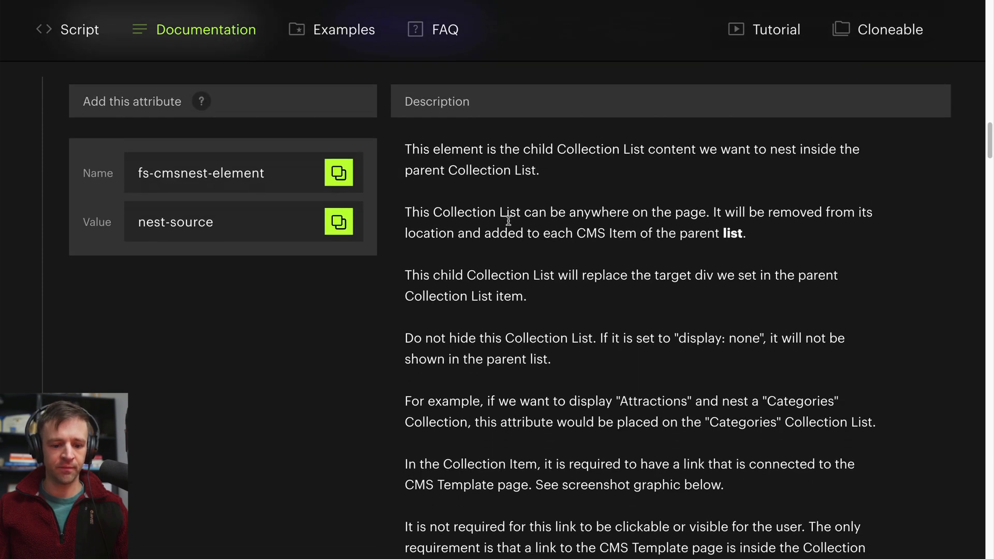
scroll(508, 221, "down", 1)
left_click_drag(423, 450, 726, 467)
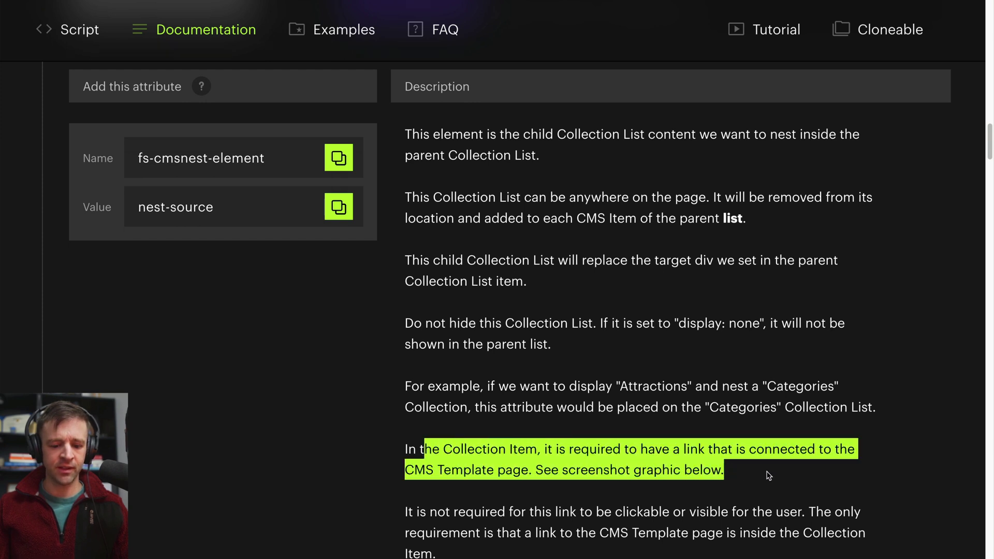
left_click(739, 472)
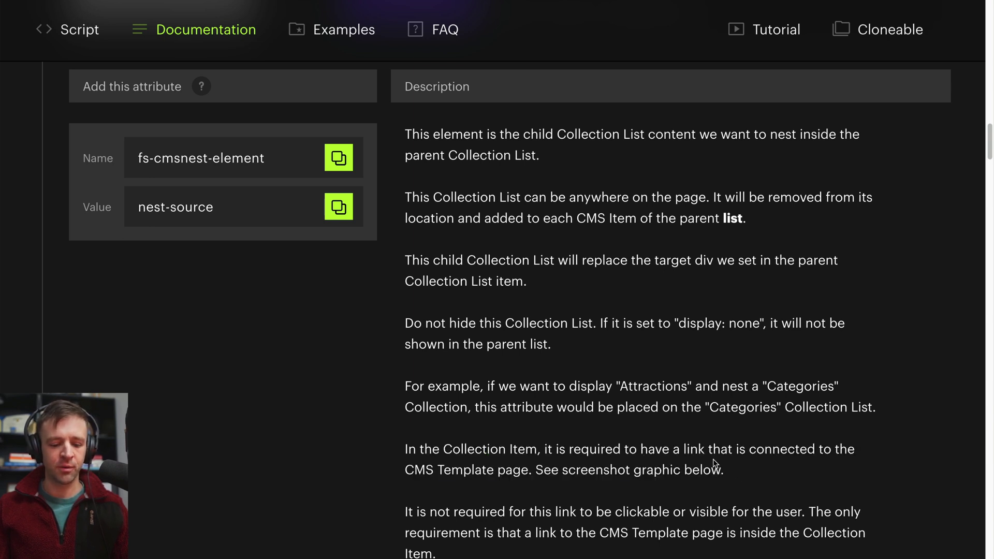
left_click(346, 160)
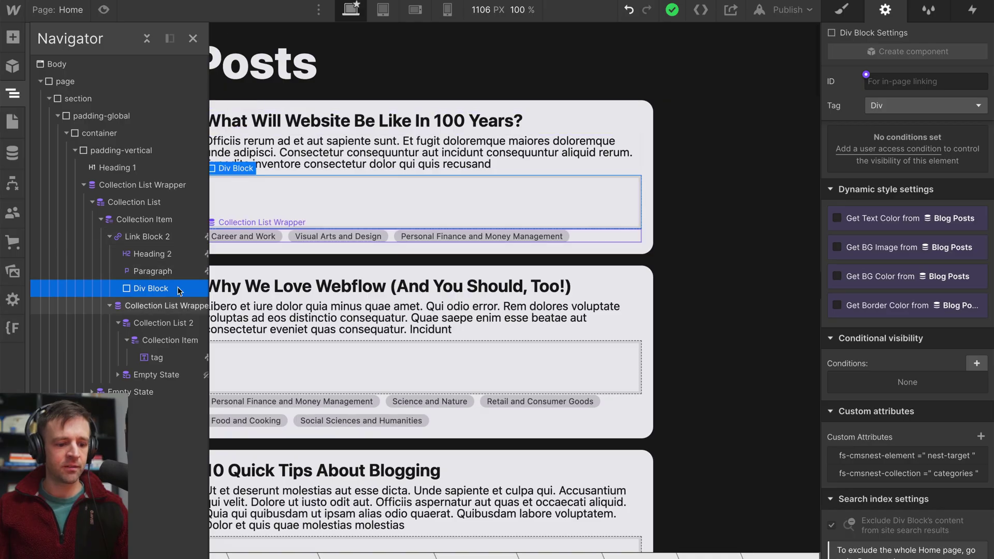
- In Webflow, inspect the source setting of the category list nested inside the blog post items
left_click(388, 238)
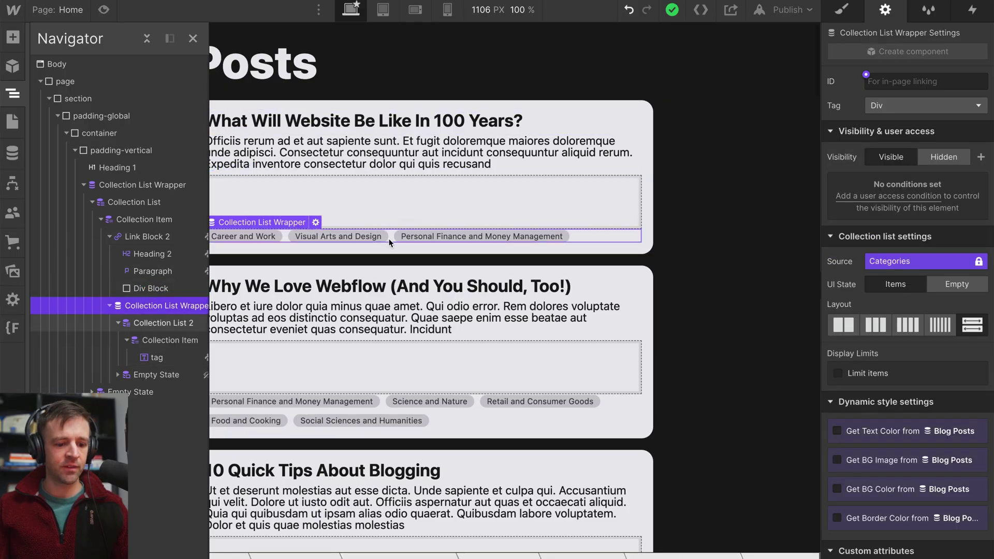
left_click(111, 306)
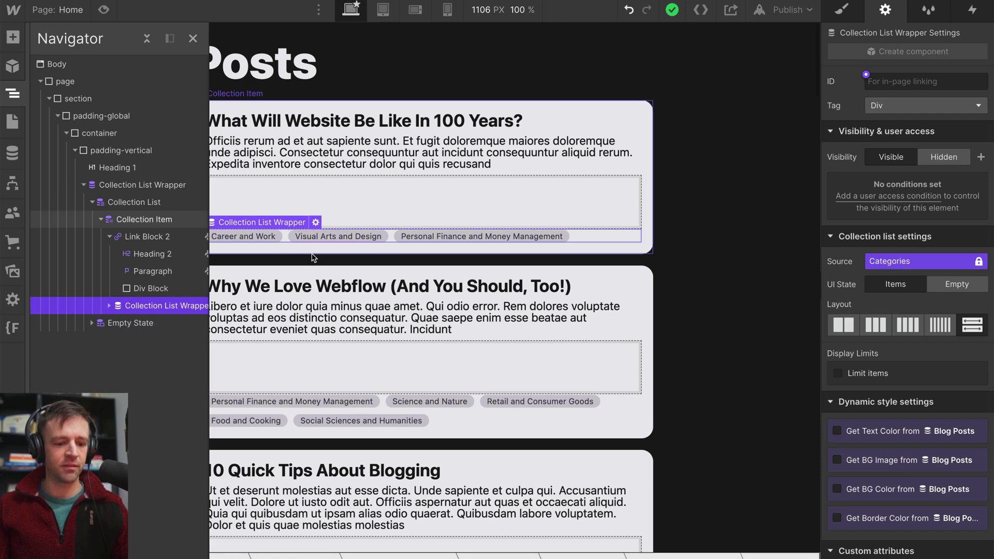
left_click(134, 201)
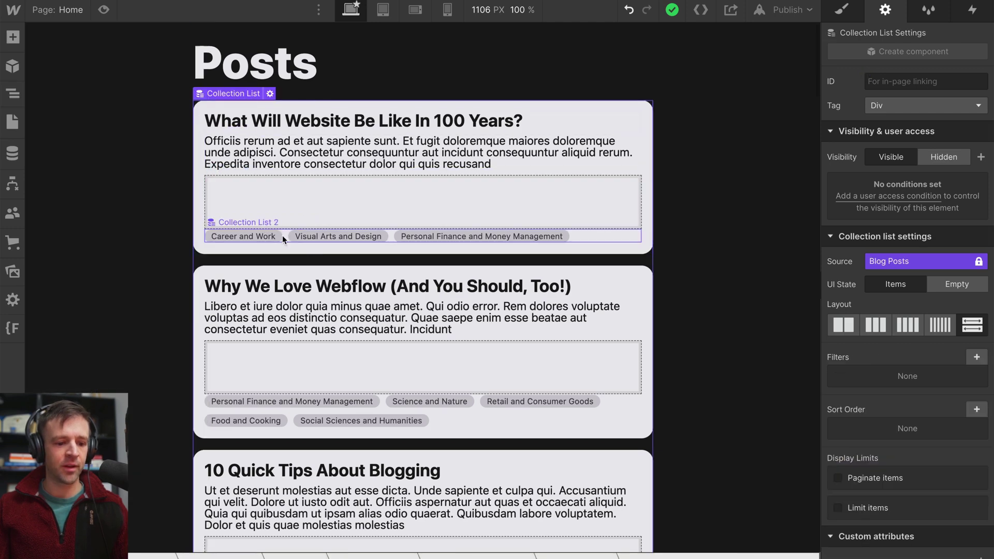
left_click(284, 234)
left_click(290, 223)
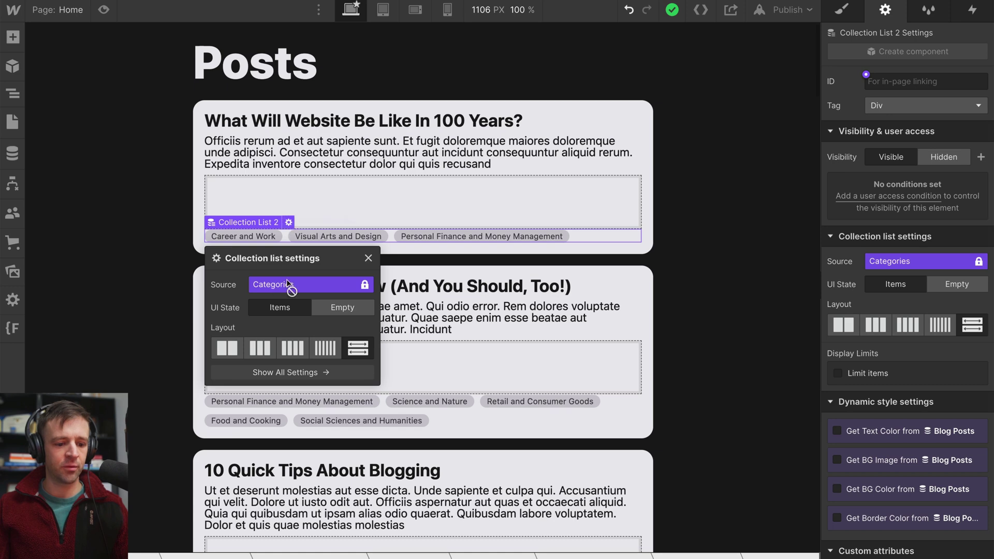
- Disconnect the nested category tag's text from the Categories Name field
left_click(433, 235)
left_click(433, 235)
left_click(430, 223)
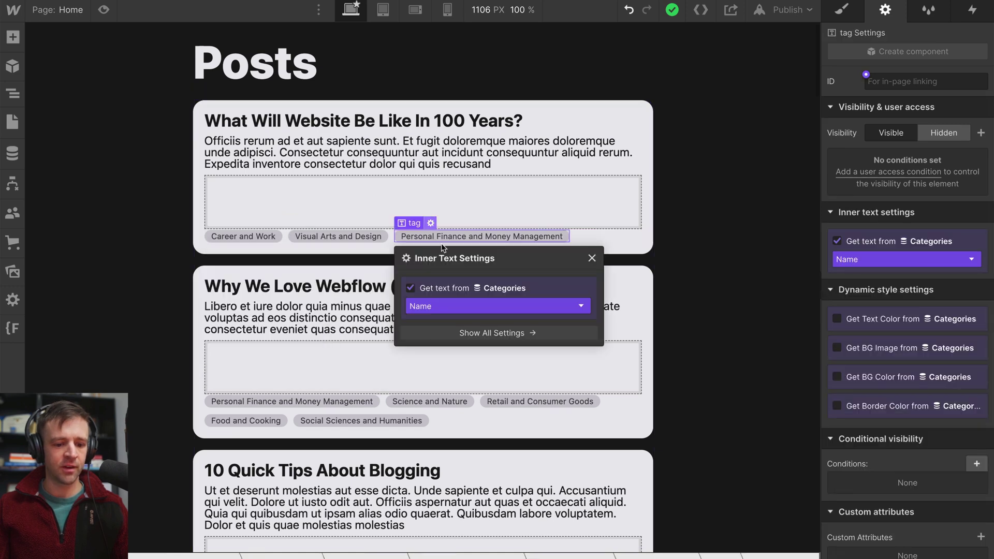
left_click(376, 243)
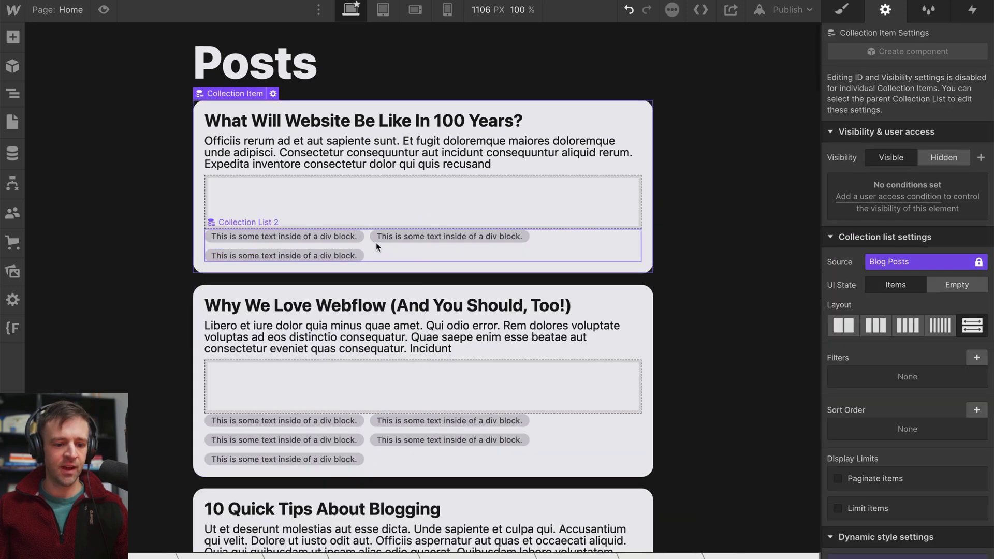
- Set the source of the nested Collection List 2 to None
left_click(376, 242)
left_click(288, 222)
left_click(293, 304)
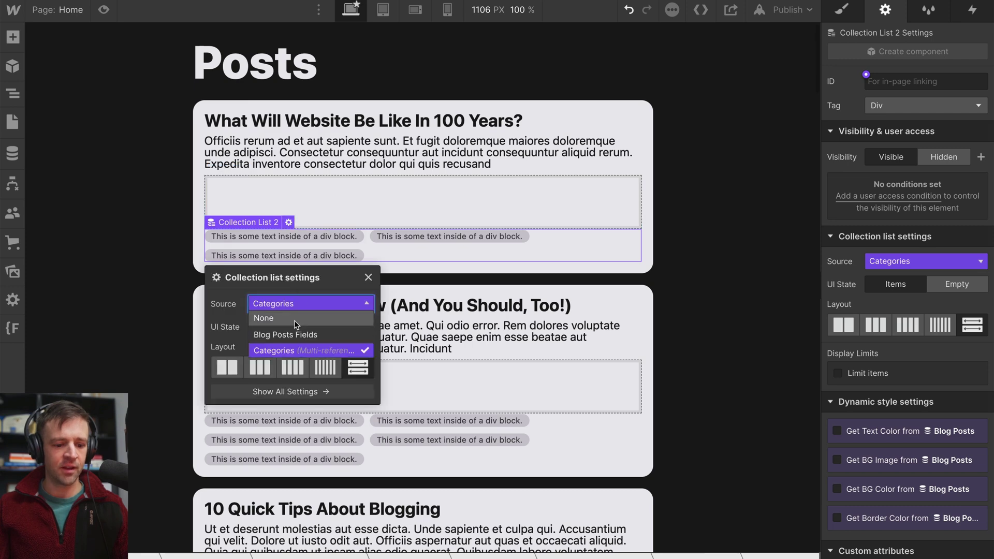
left_click(296, 319)
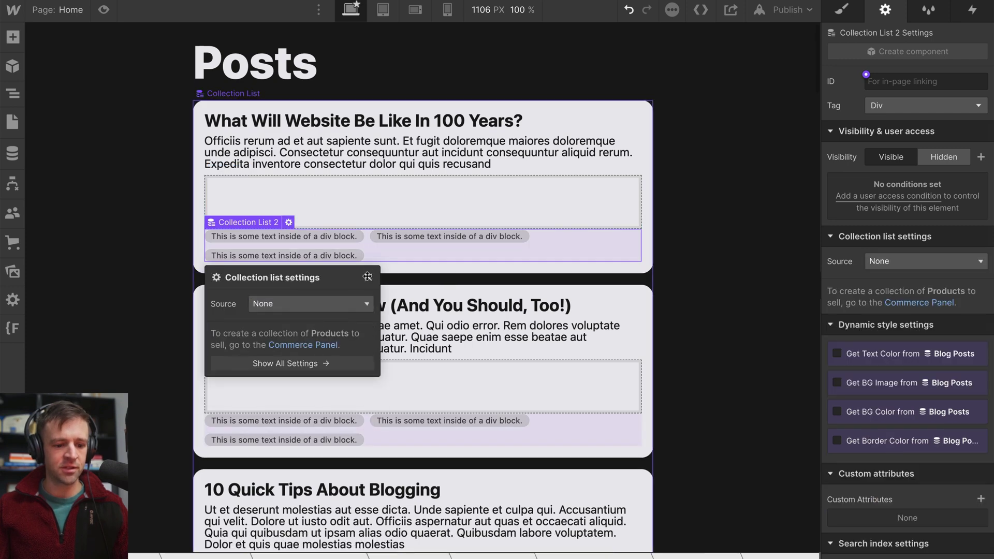
- Move the nested Collection List Wrapper out of the blog post item, directly under page and below the section
left_click(13, 94)
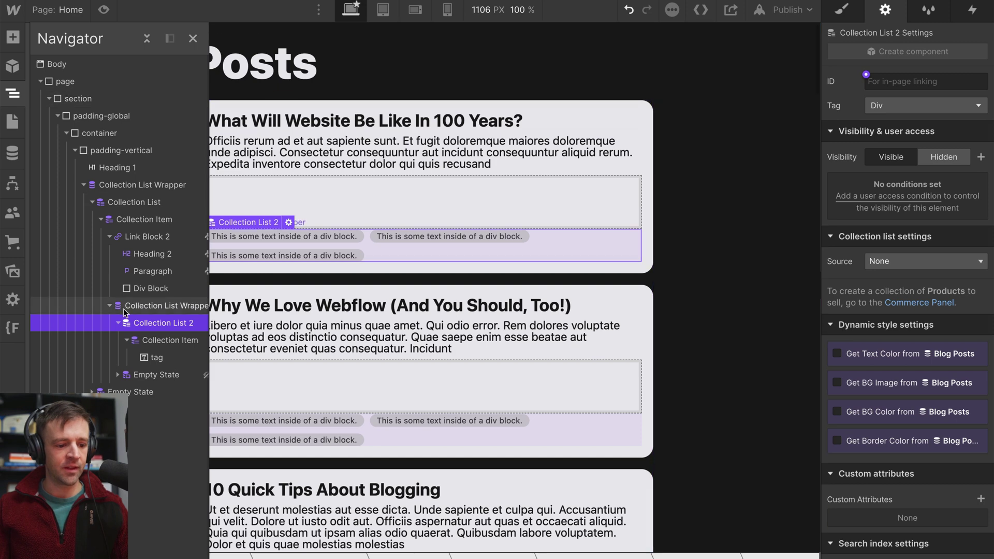
left_click_drag(123, 308, 64, 98)
left_click(41, 99)
left_click(63, 98)
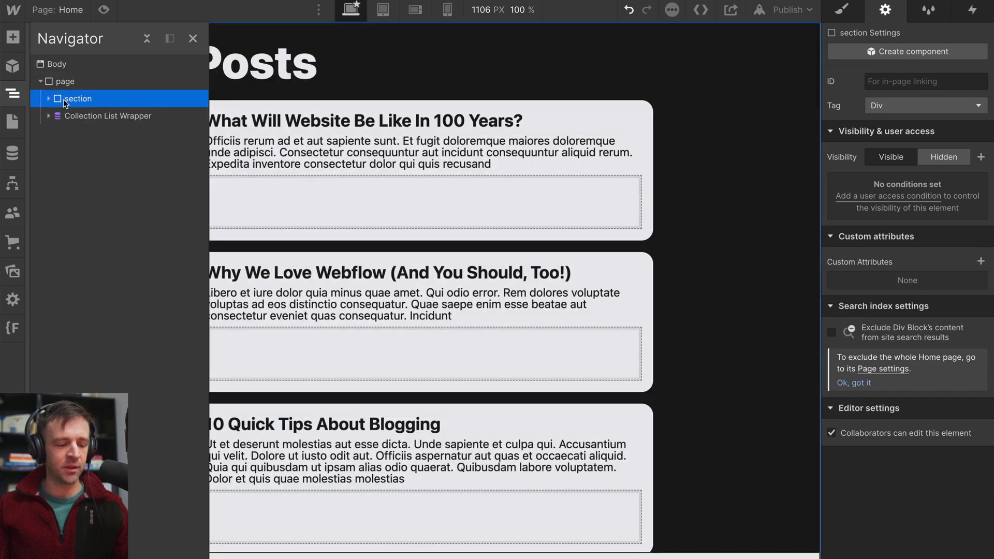
- Set the source of the moved Collection List Wrapper below the blog posts to Categories
scroll(566, 202, "down", 20)
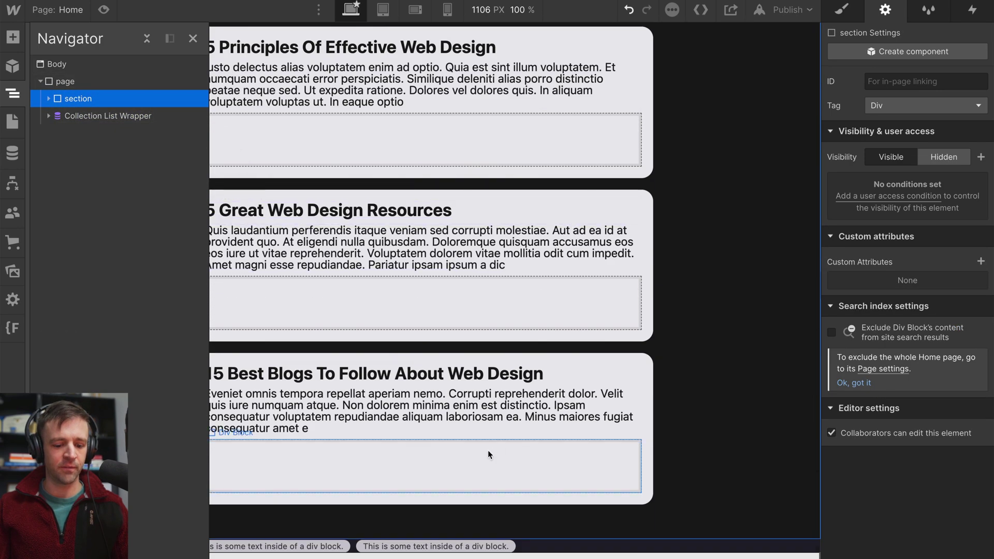
left_click(77, 116)
left_click(344, 512)
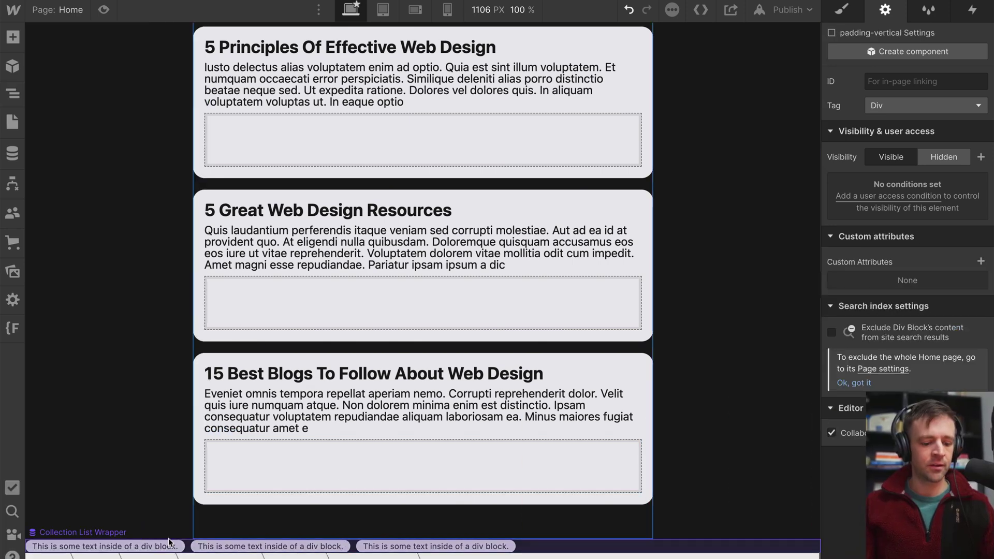
left_click(155, 546)
left_click(136, 532)
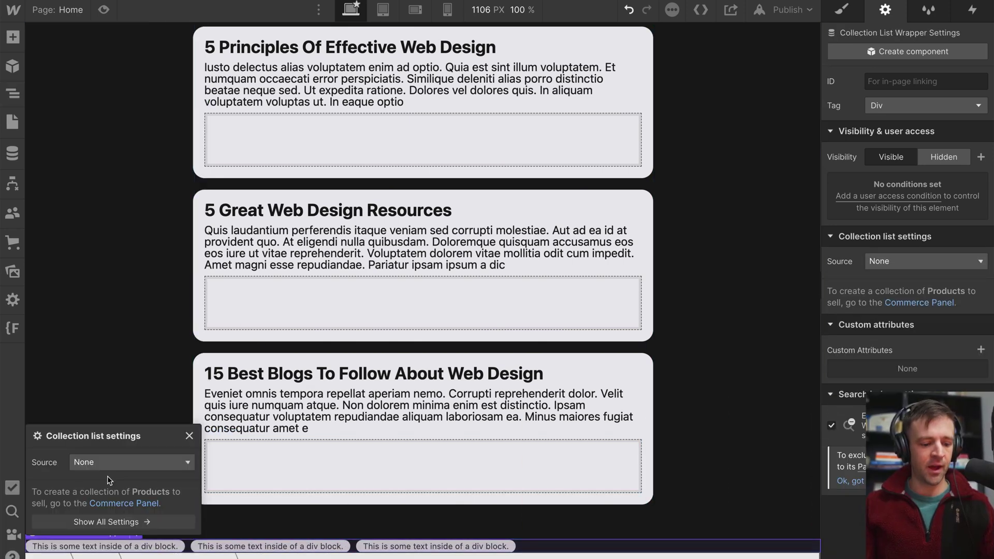
left_click(110, 463)
left_click(115, 520)
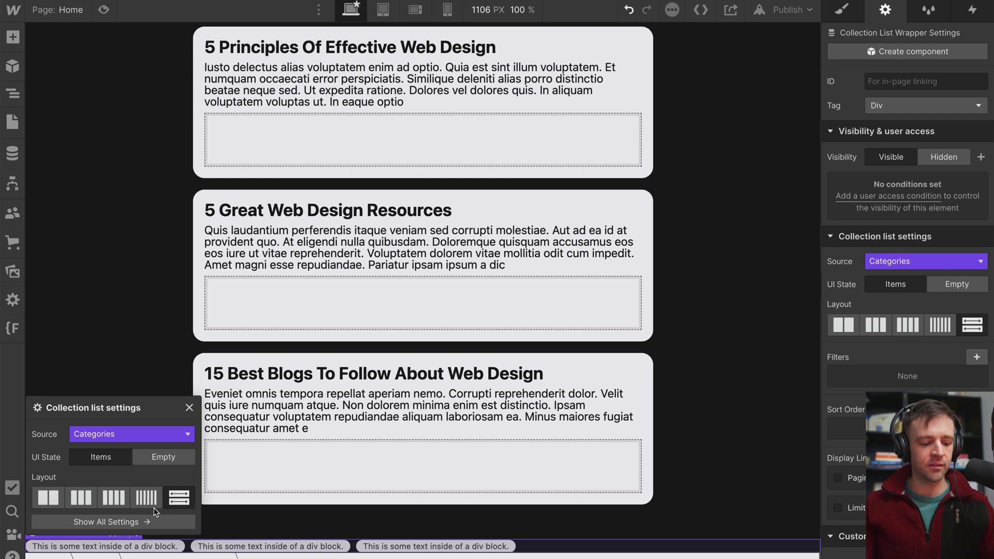
left_click(190, 408)
- Bind the tag text in the moved list to the Name field of Categories
left_click(218, 546)
left_click(222, 533)
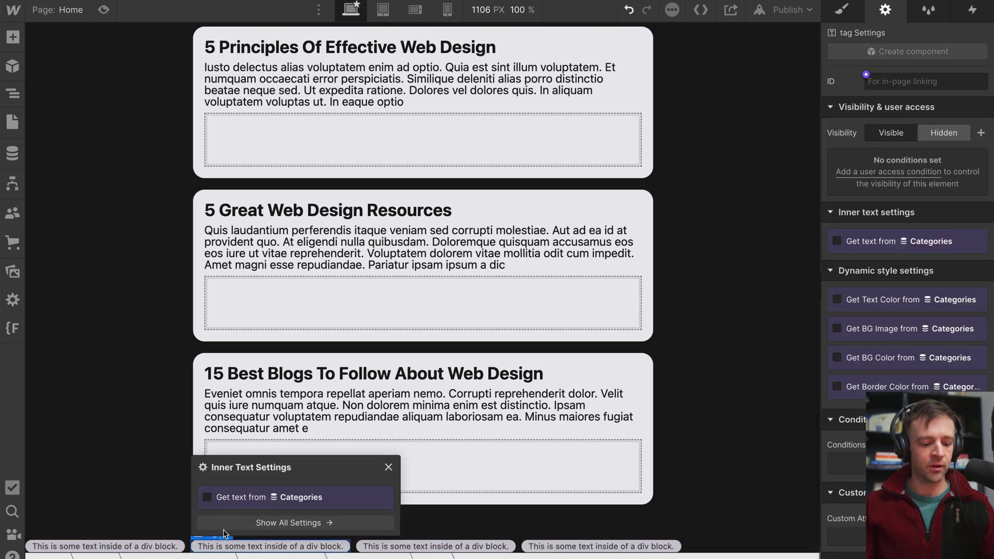
left_click(230, 505)
left_click(231, 519)
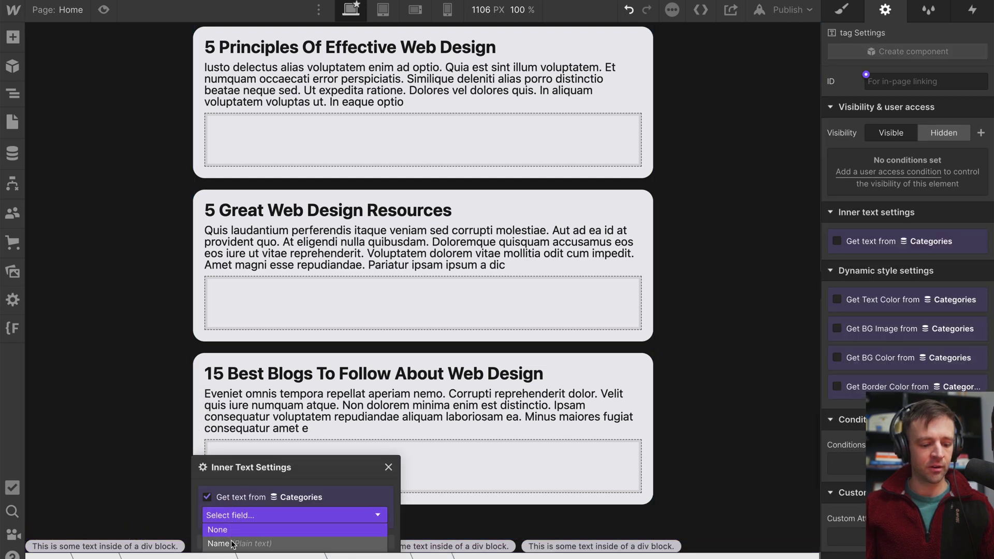
left_click(230, 541)
scroll(258, 396, "down", 5)
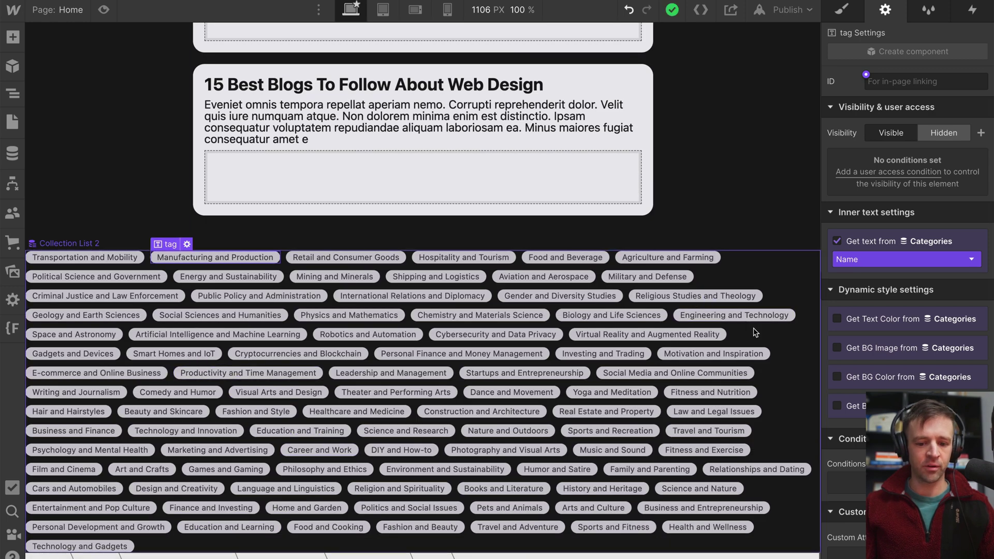
- Add the custom attribute fs-cmsnest-element to Collection List 2, with the value nest-source copied from the documentation
left_click(408, 259)
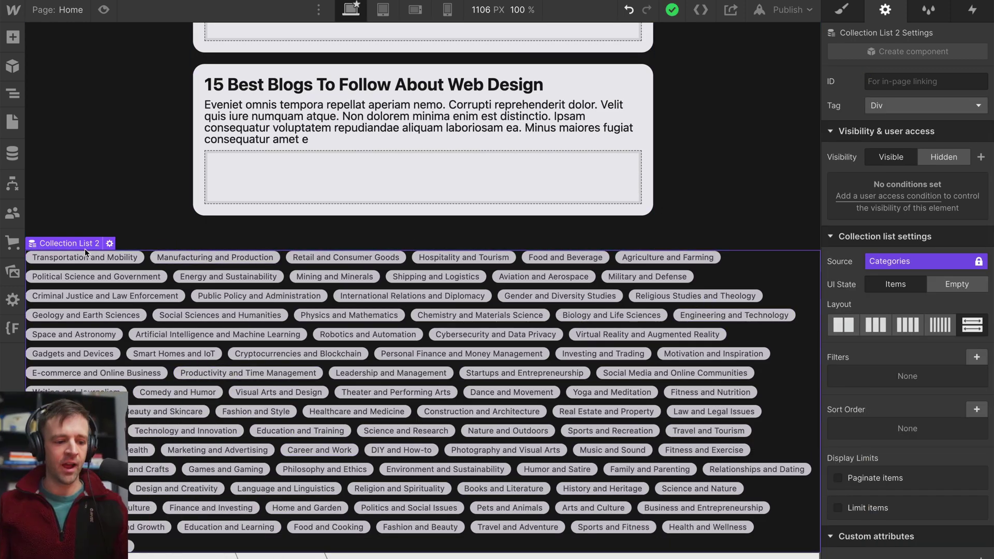
scroll(922, 427, "down", 3)
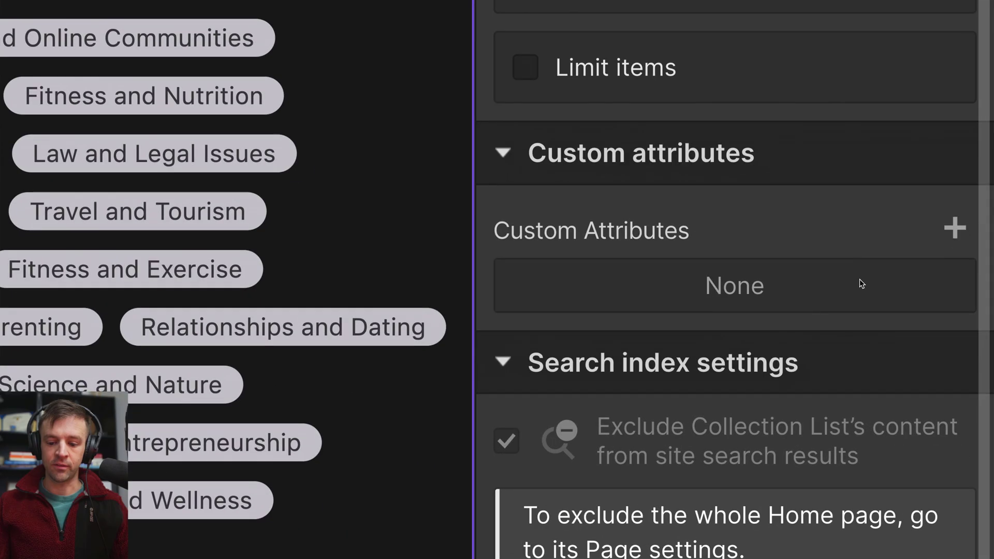
left_click(955, 228)
key("ctrl+v")
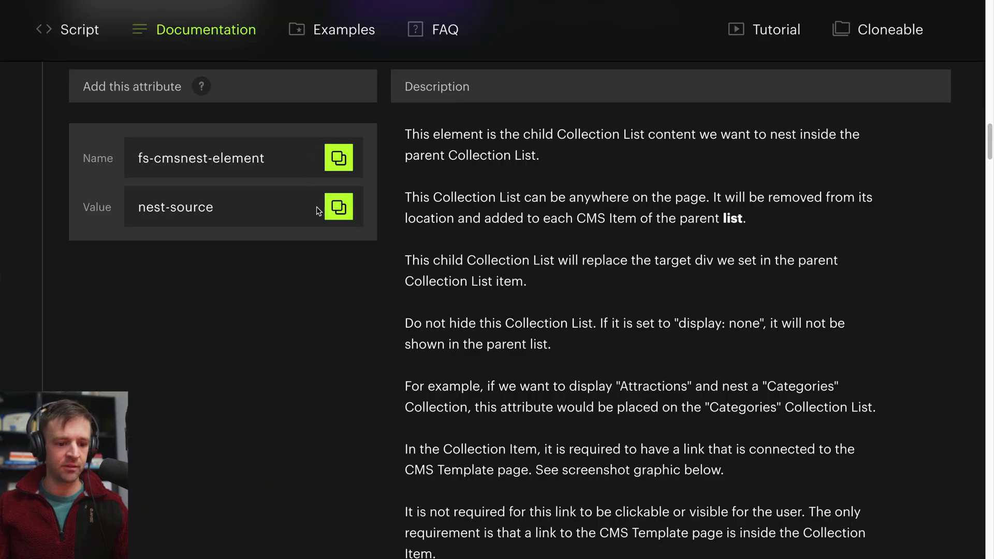
left_click(337, 206)
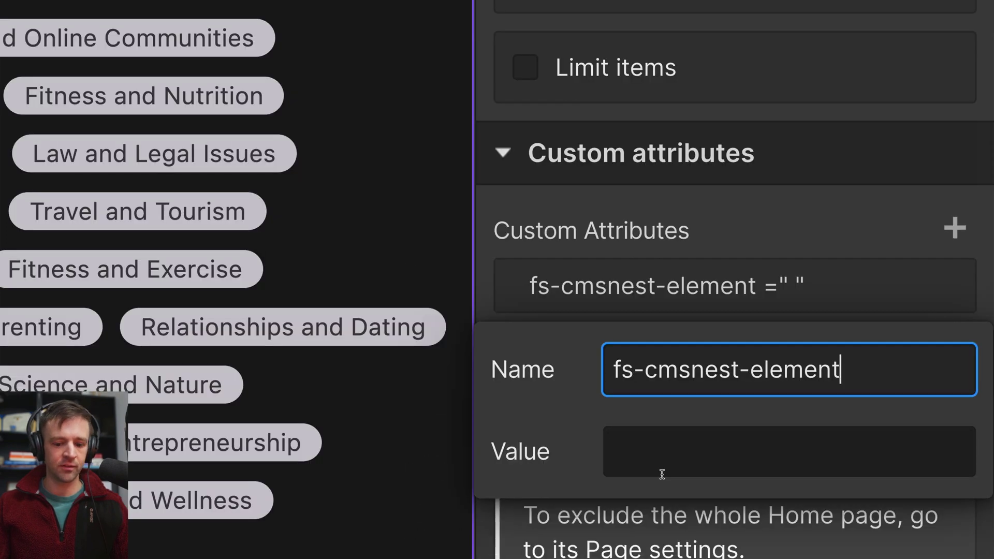
left_click(670, 473)
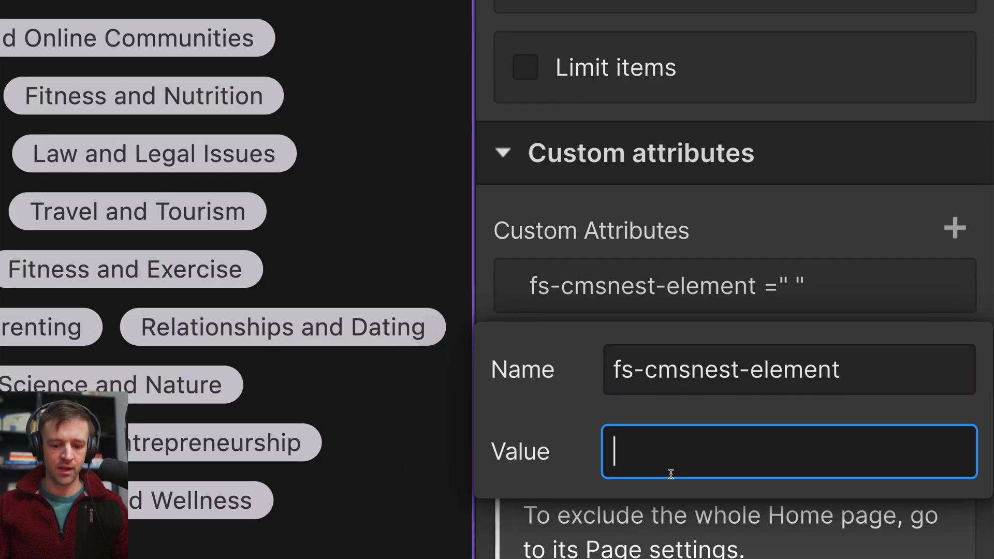
key("ctrl+v")
key("Escape")
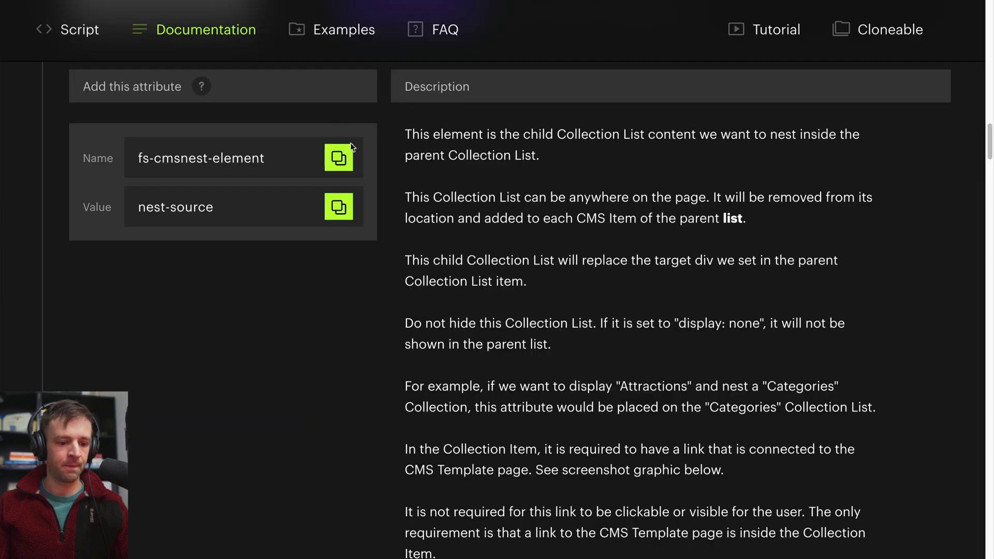
- Copy the attribute name fs-cmsnest-collection from the documentation and add it to Collection List 2 with the value categories
scroll(562, 265, "down", 8)
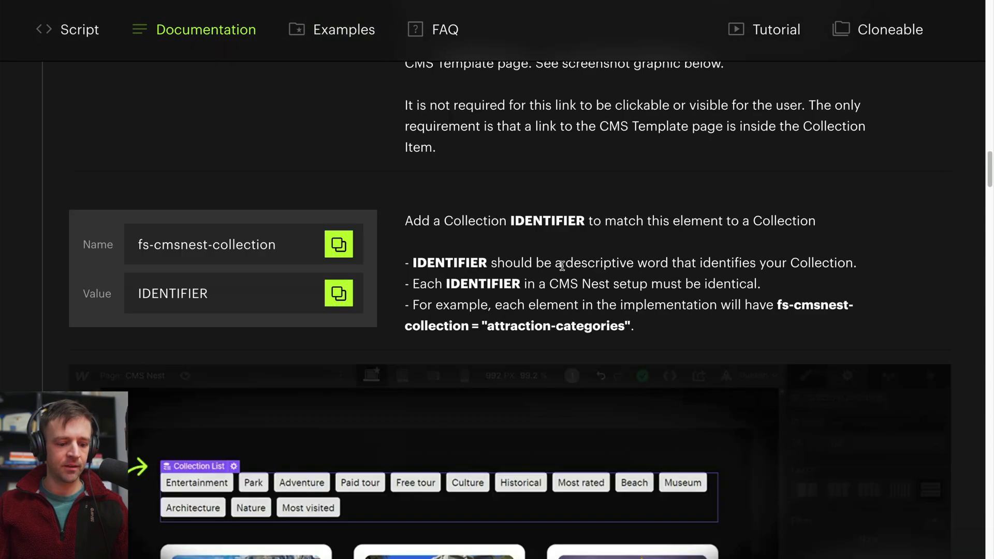
left_click(339, 253)
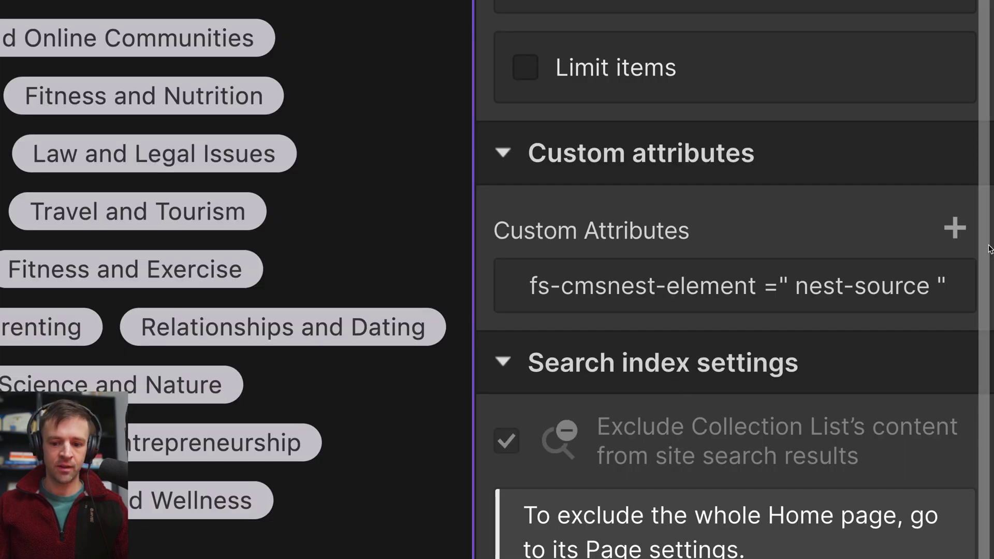
left_click(954, 227)
key("ctrl+v")
left_click(705, 490)
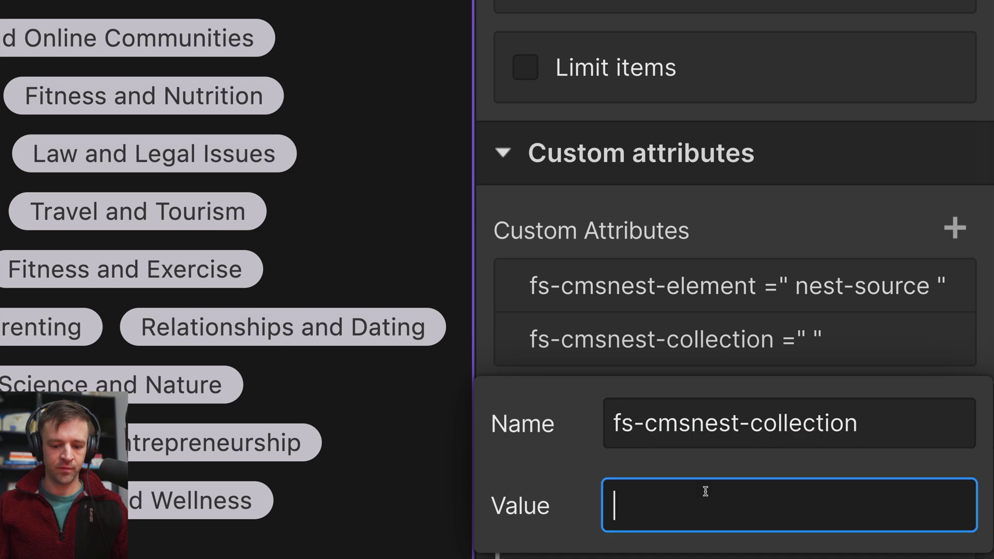
type("categories")
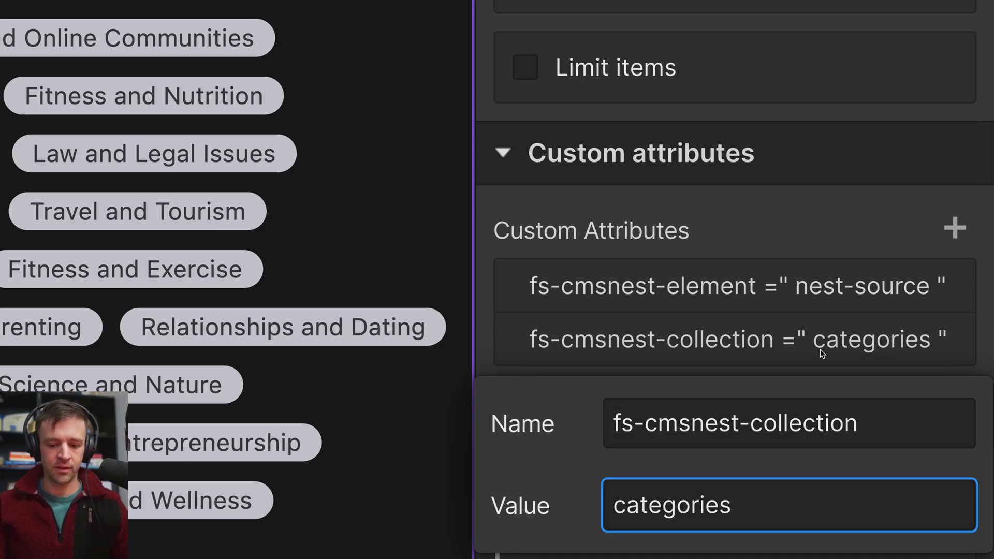
key("Return")
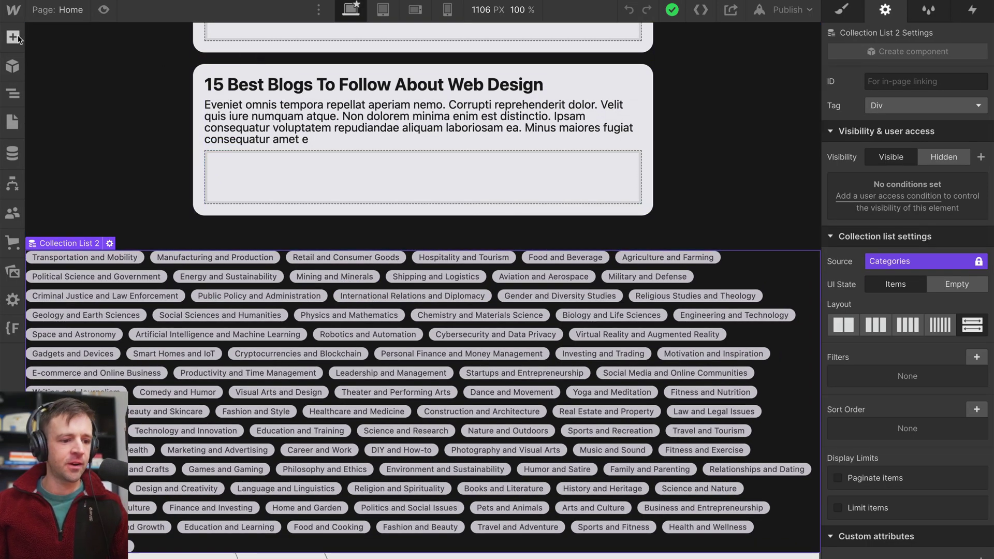
- Add a Link Block to the Collection Item of Collection List 2 and nest the tag inside it
key("a")
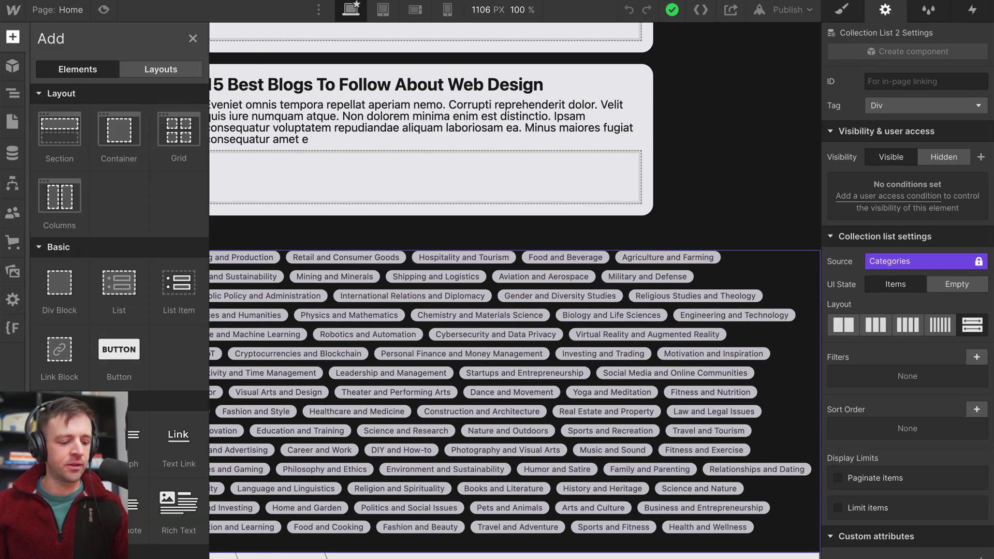
scroll(67, 223, "down", 5)
scroll(67, 222, "up", 5)
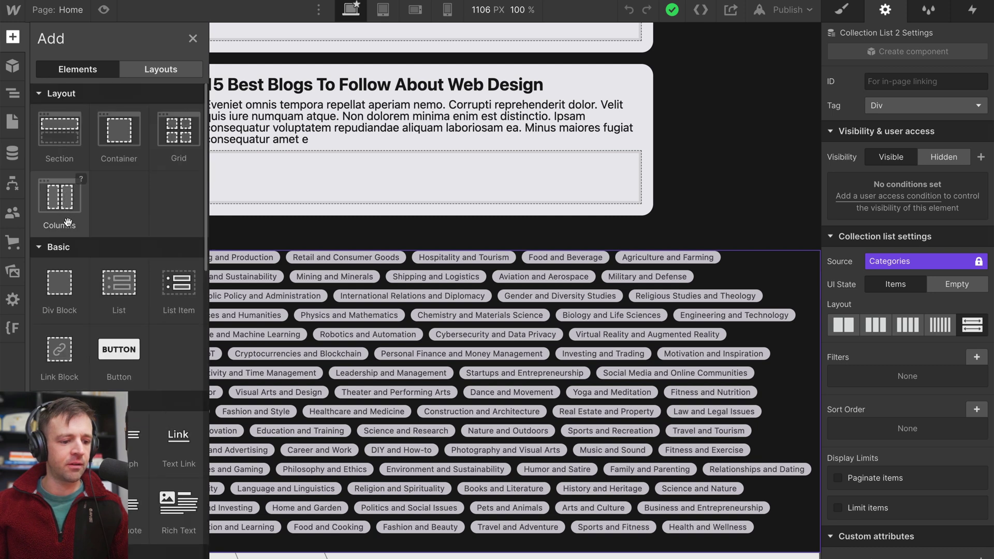
left_click_drag(61, 362, 191, 258)
left_click(11, 88)
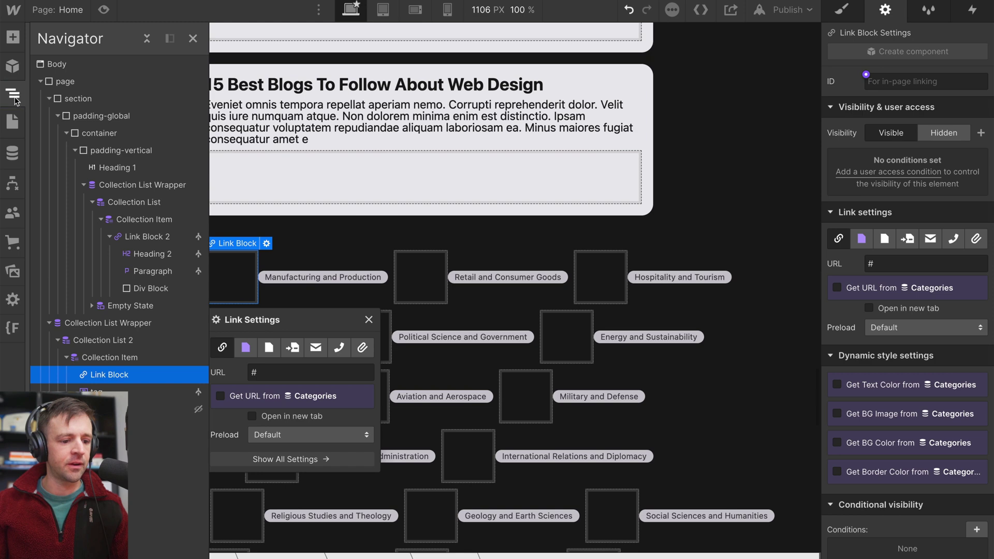
left_click_drag(98, 392, 109, 376)
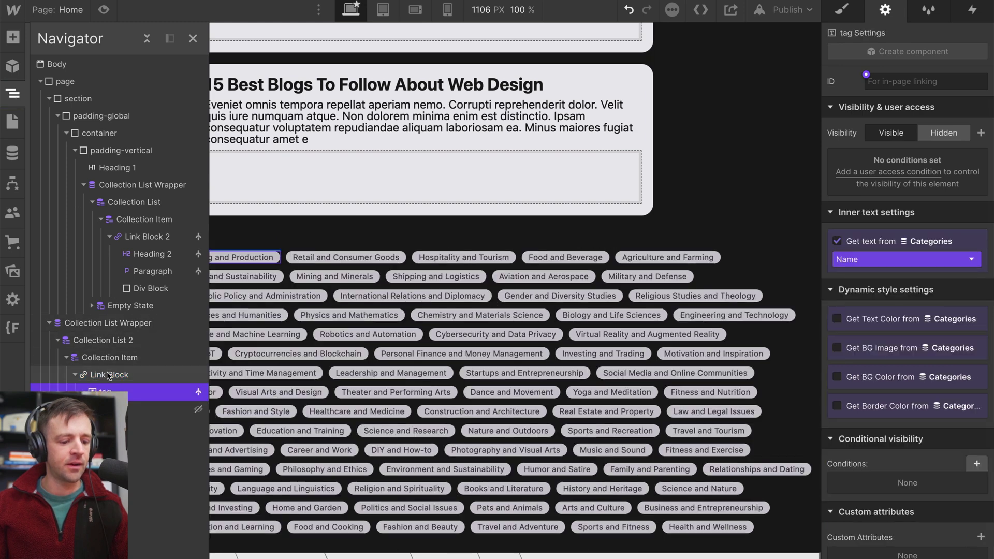
- Link the Link Block around the tag to the Current Category collection page
left_click(108, 374)
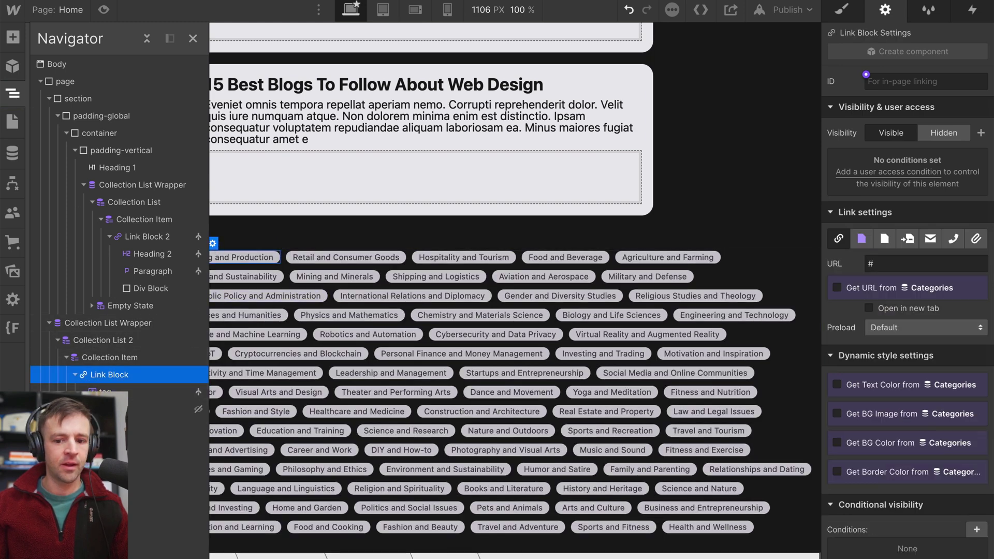
left_click(861, 239)
left_click(874, 264)
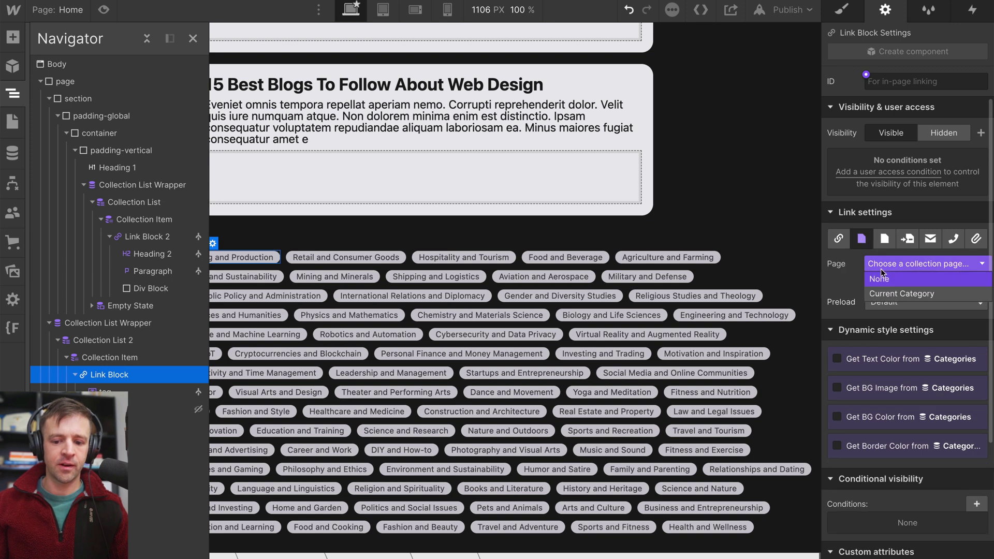
left_click(889, 291)
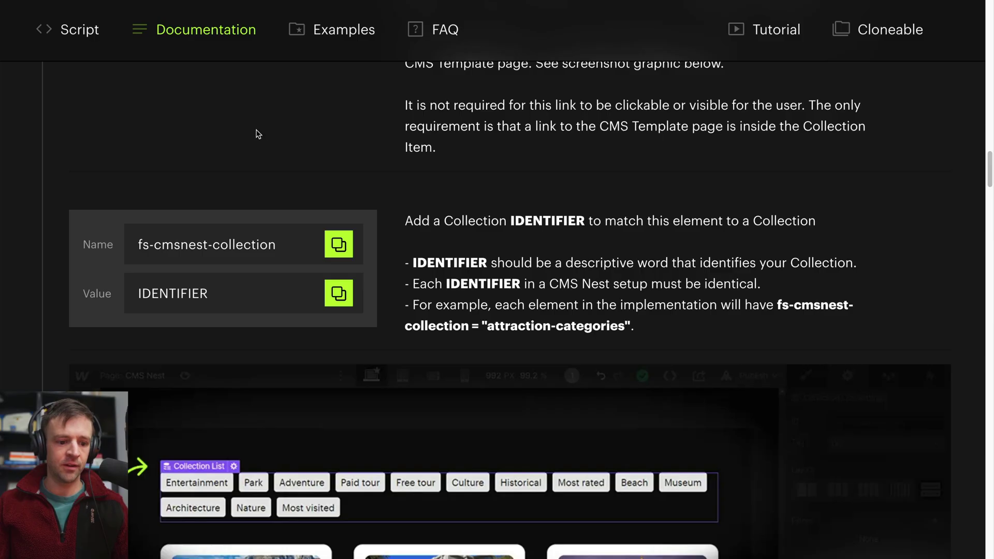
- Switch to the CMS Nest documentation and read the requirements for the Collection List on the CMS template page
scroll(258, 134, "down", 2)
scroll(253, 150, "up", 10)
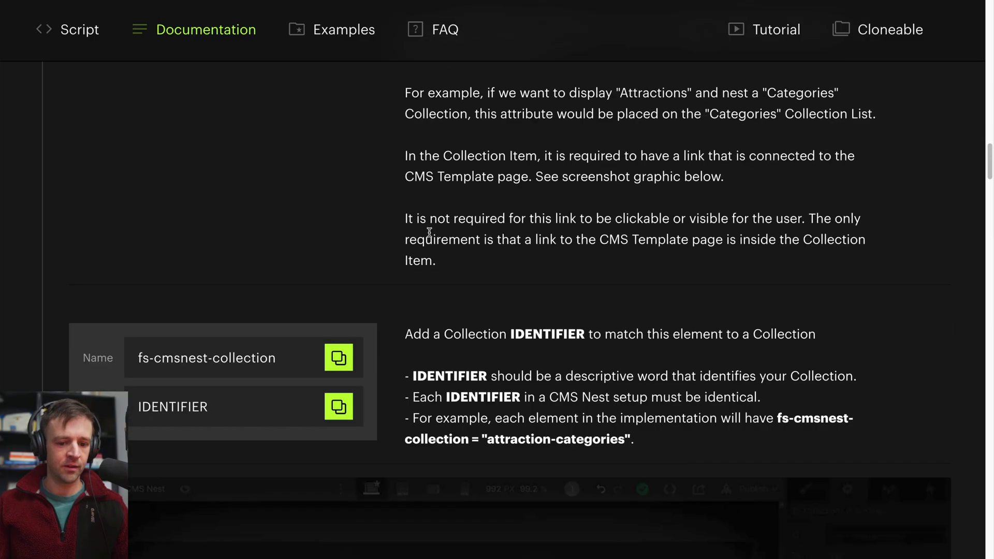
left_click(130, 193)
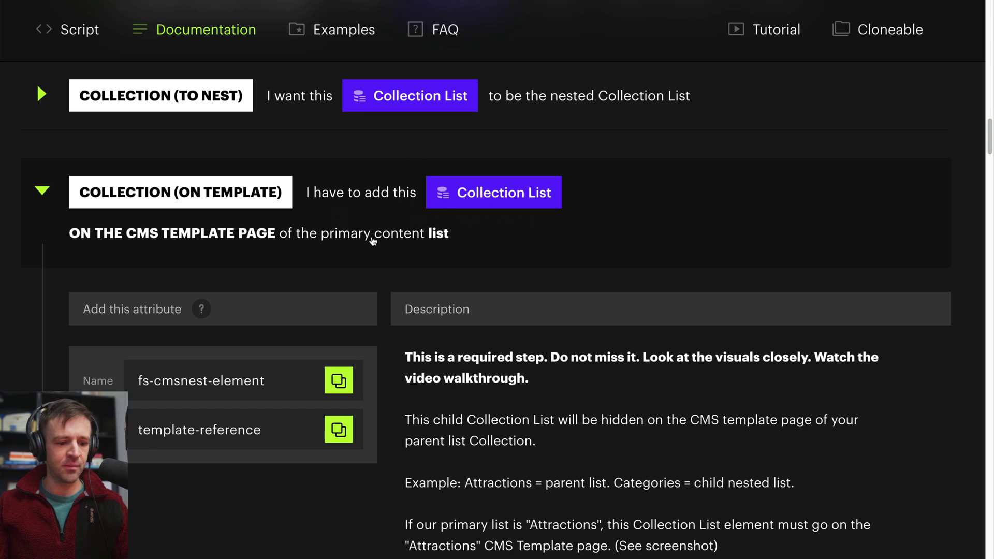
scroll(446, 237, "down", 3)
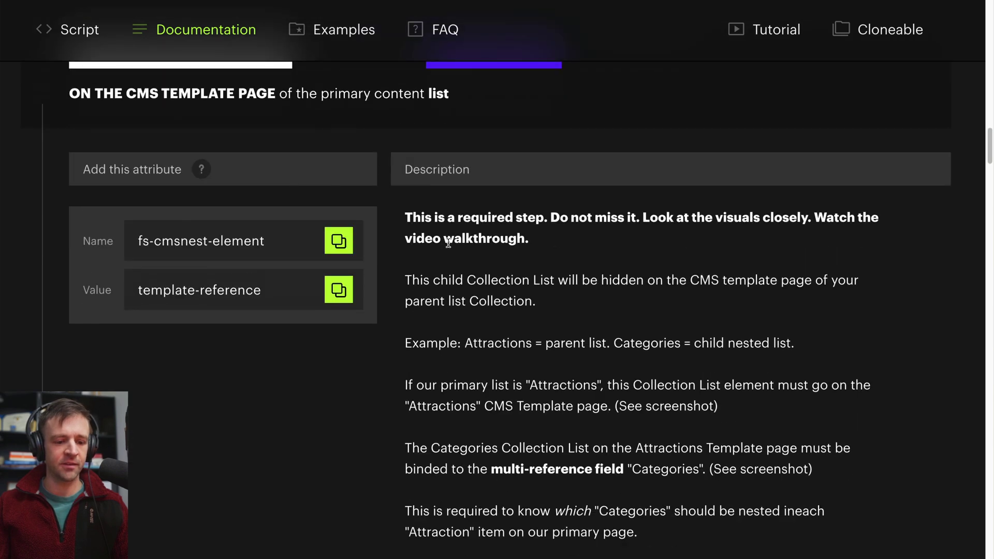
scroll(518, 253, "down", 1)
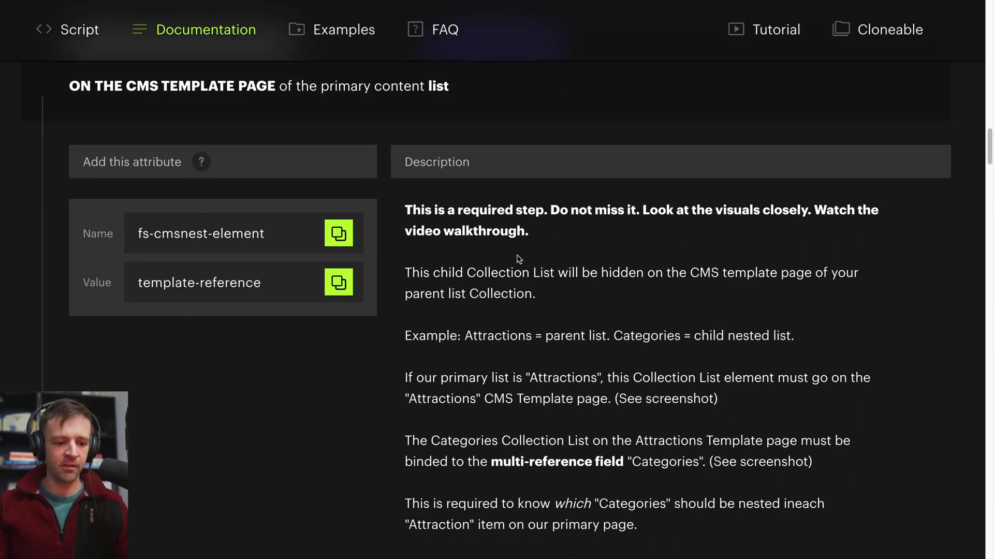
scroll(566, 251, "down", 3)
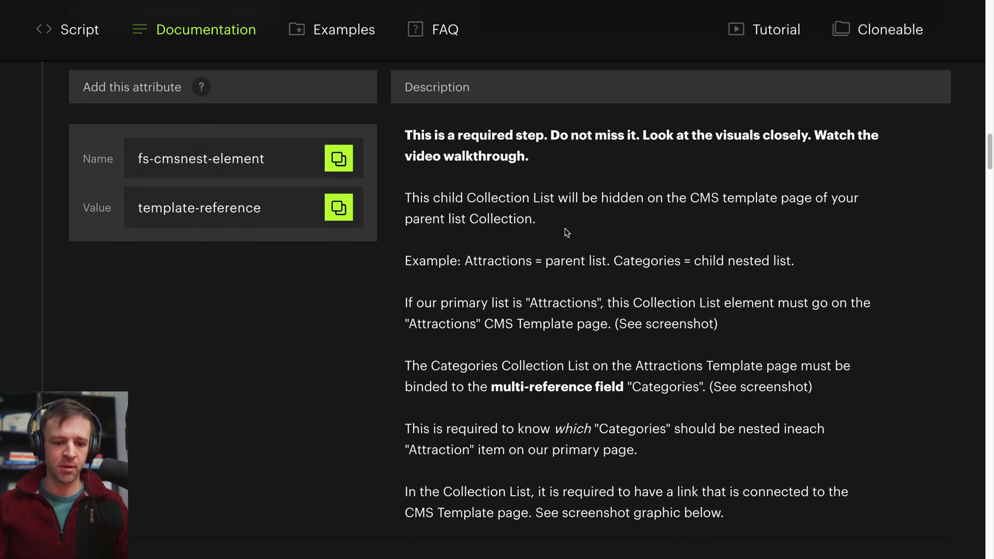
left_click_drag(476, 265, 584, 264)
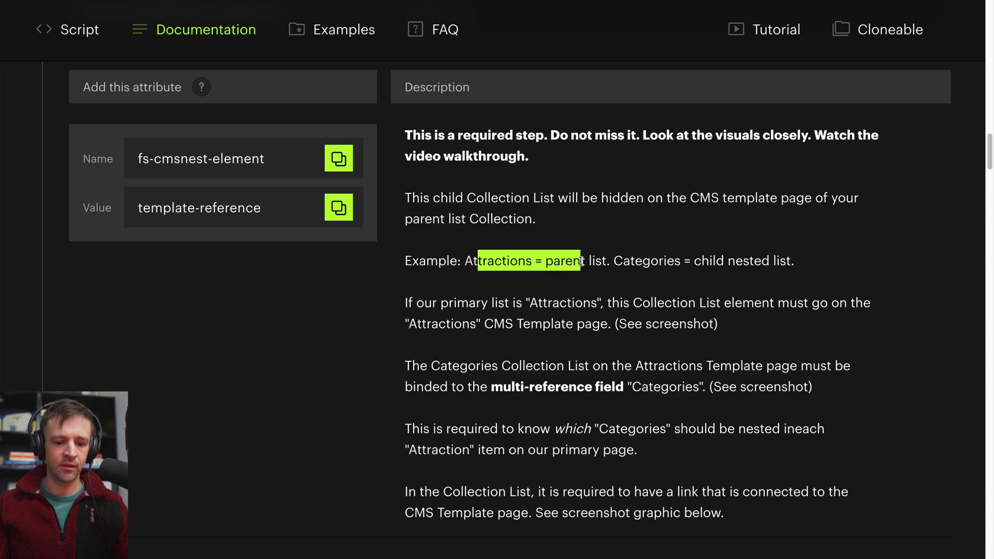
left_click(605, 326)
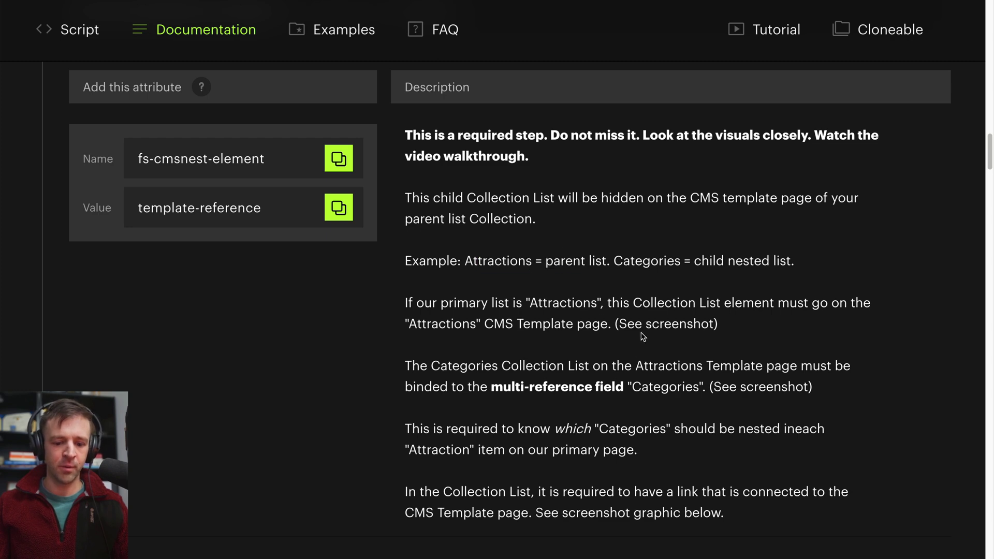
scroll(643, 337, "down", 1)
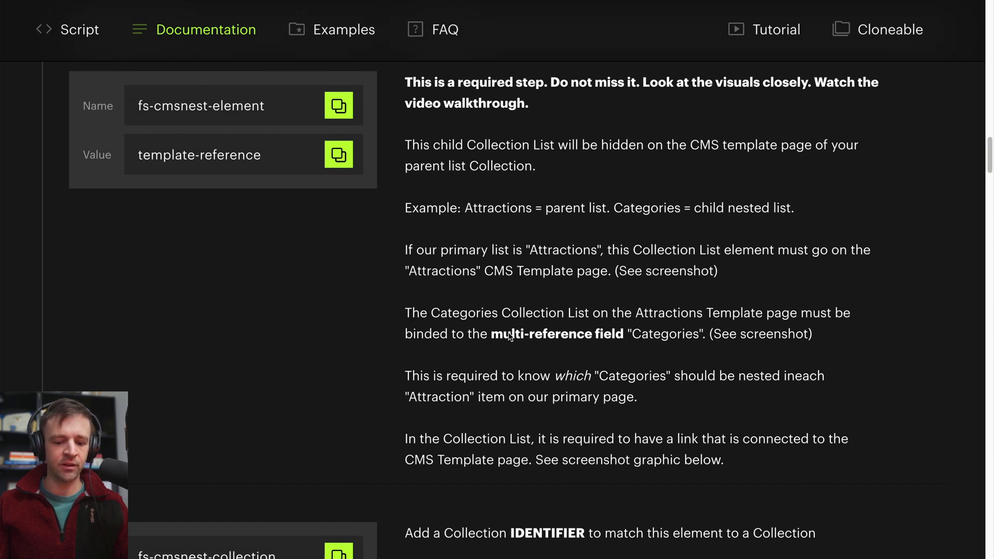
left_click_drag(419, 438, 723, 453)
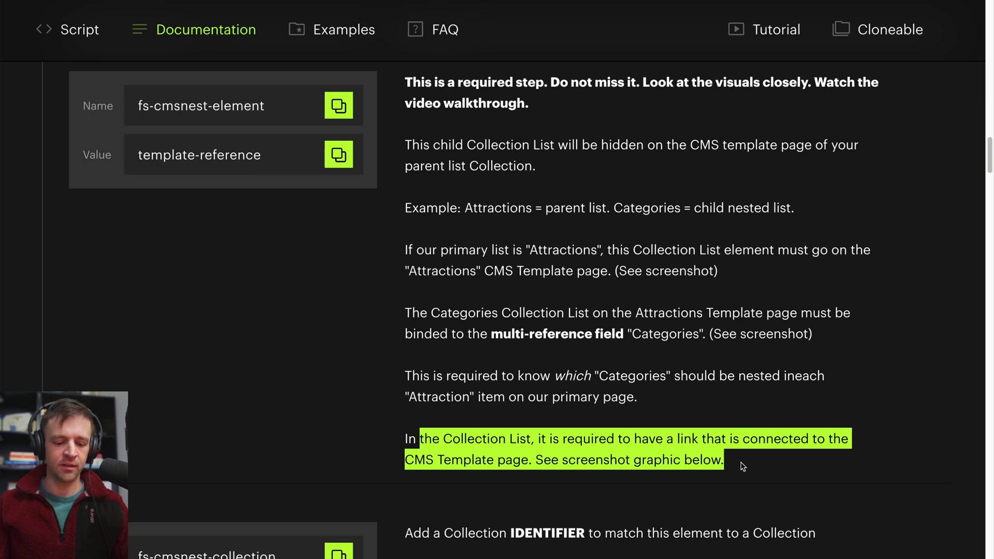
left_click(733, 463)
scroll(657, 331, "down", 4)
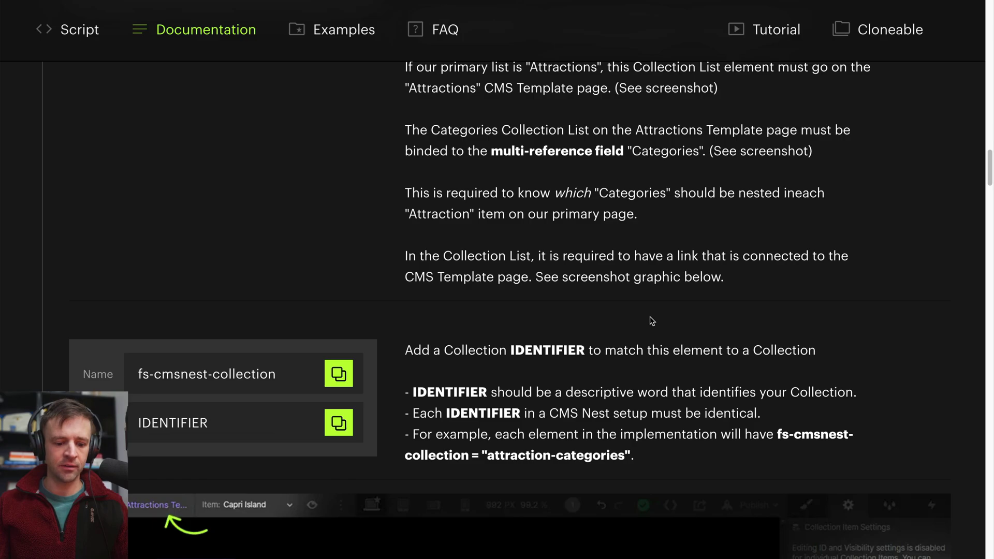
scroll(651, 319, "up", 3)
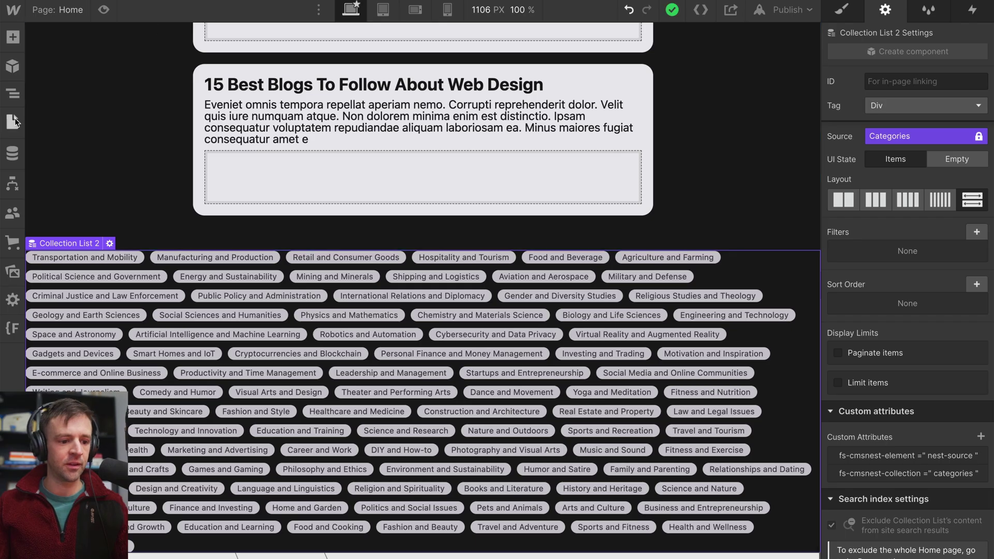
- In Webflow, open the Blog Posts Template page and add an H1 heading that gets its text from the Blog Posts Name field
left_click(12, 121)
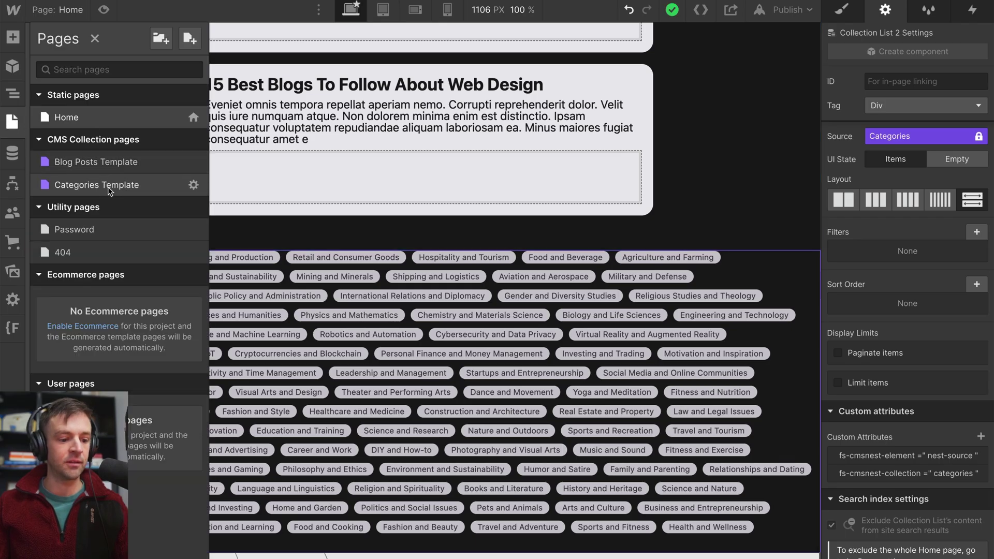
left_click(87, 164)
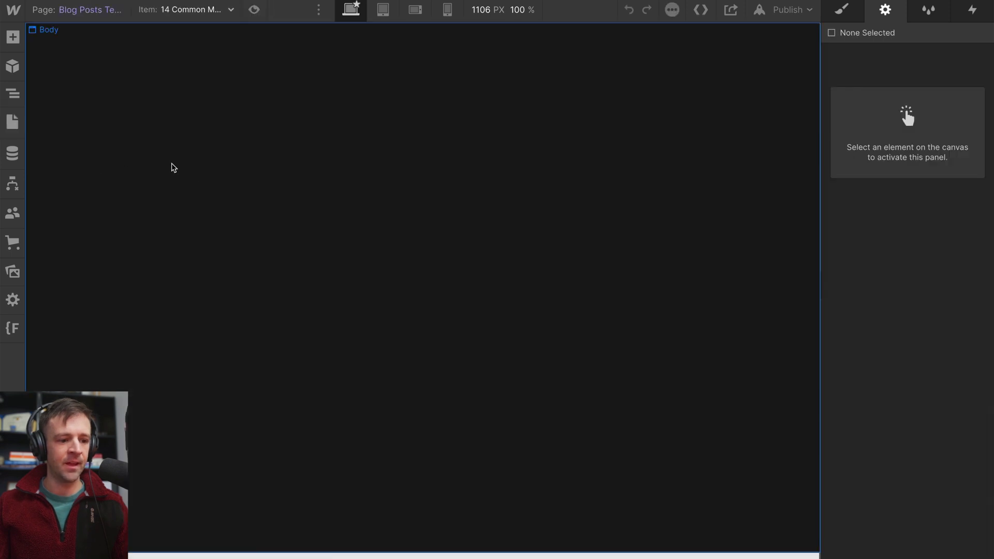
left_click(13, 39)
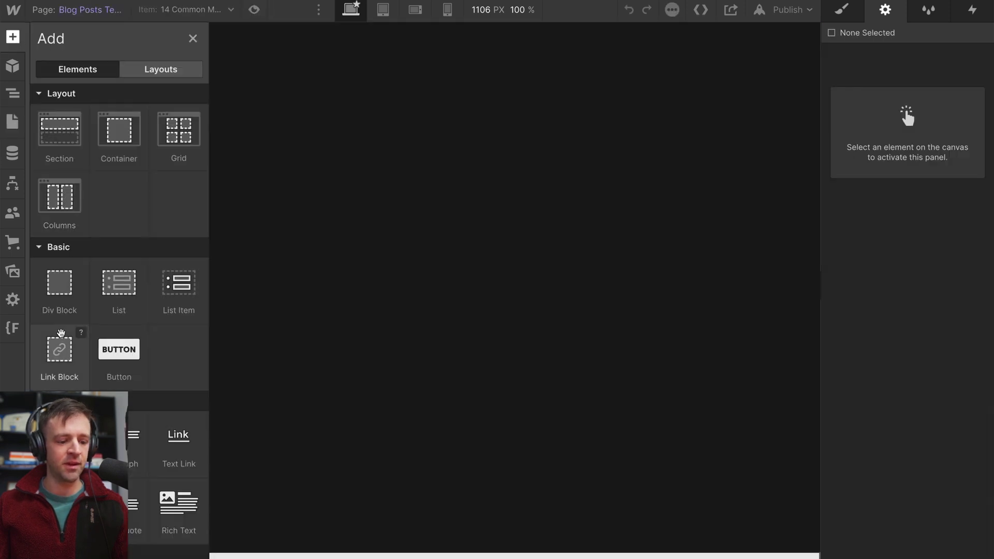
left_click_drag(59, 440, 316, 33)
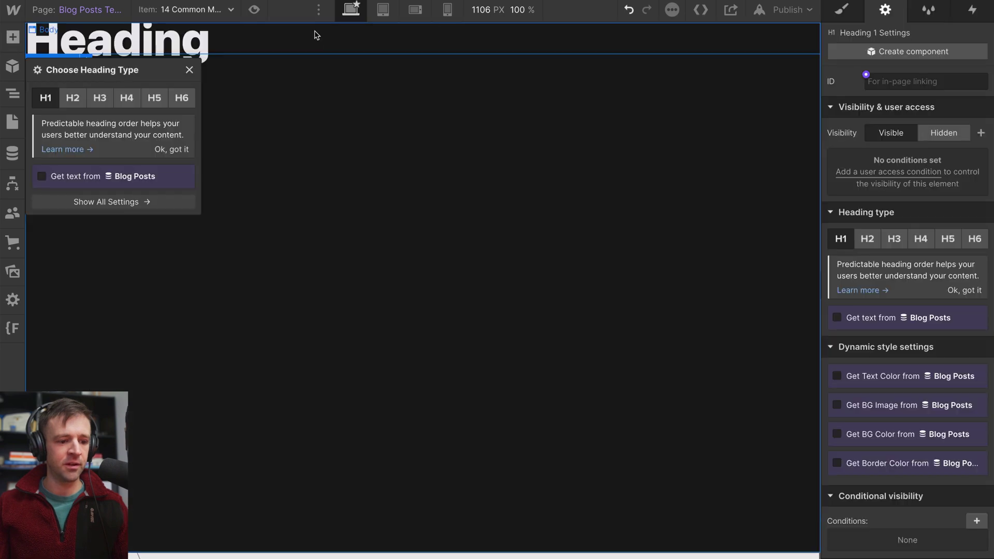
left_click(70, 179)
left_click(70, 194)
left_click(72, 222)
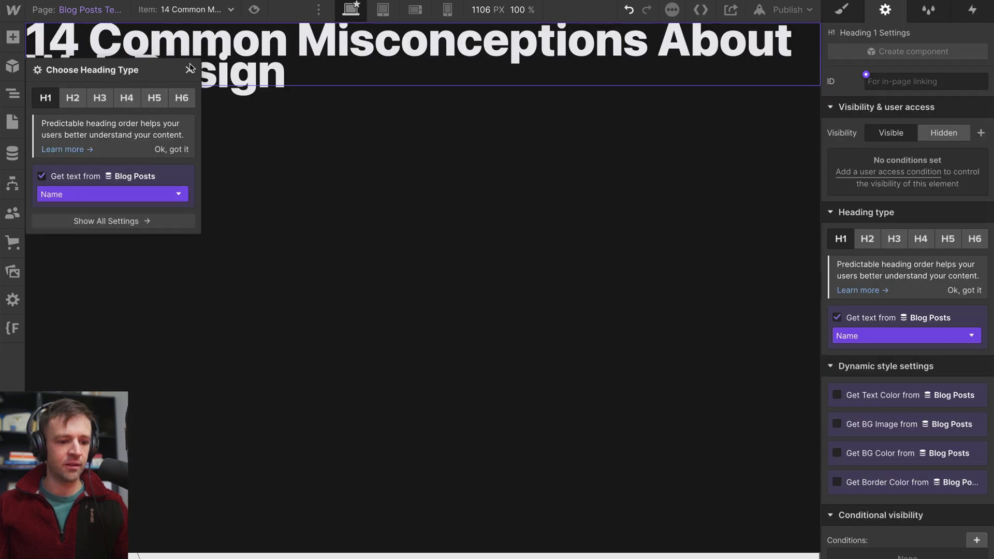
key("Escape")
left_click(454, 120)
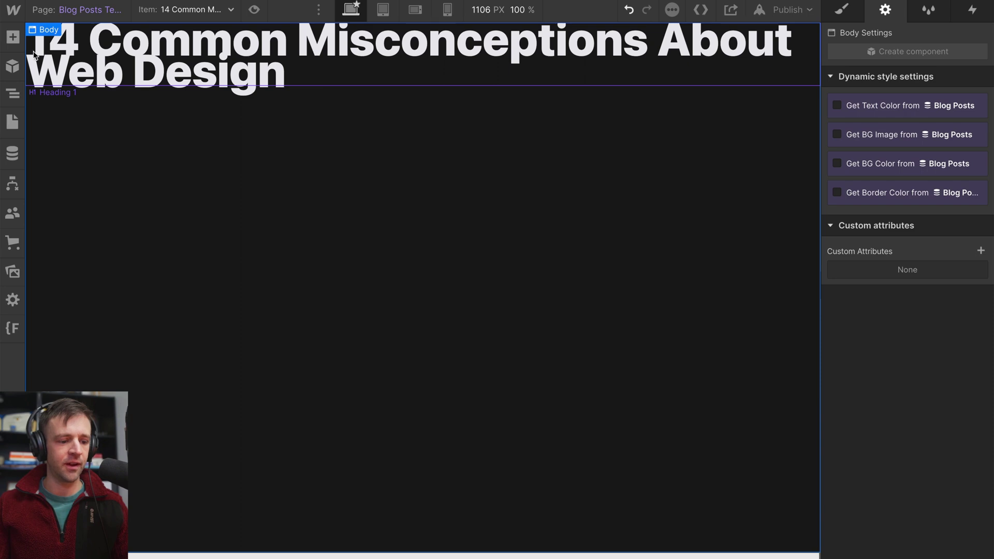
- Add a Collection List below the heading and set its source to the Categories multi-reference field of Blog Posts
left_click(14, 37)
scroll(59, 207, "down", 3)
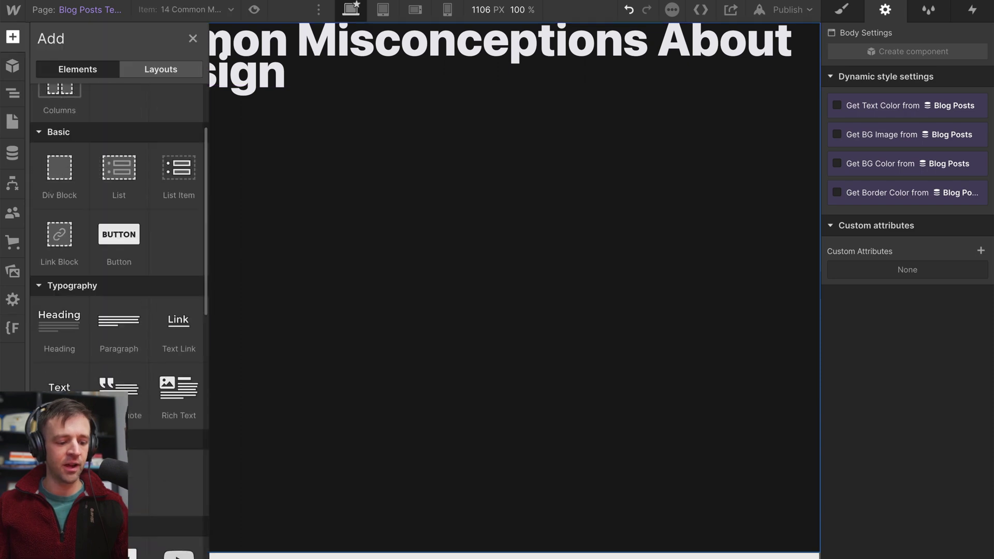
left_click_drag(60, 484, 211, 197)
left_click(138, 313)
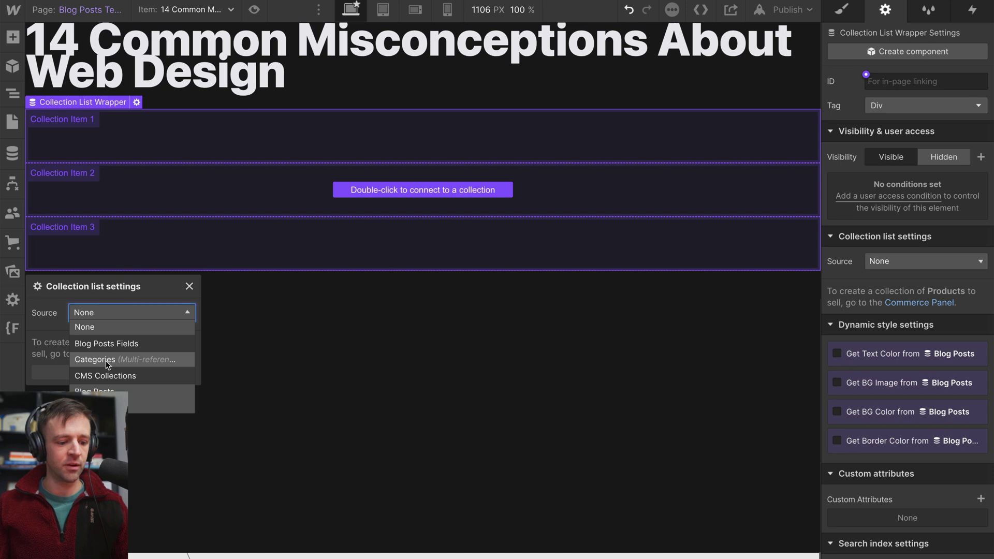
left_click(107, 363)
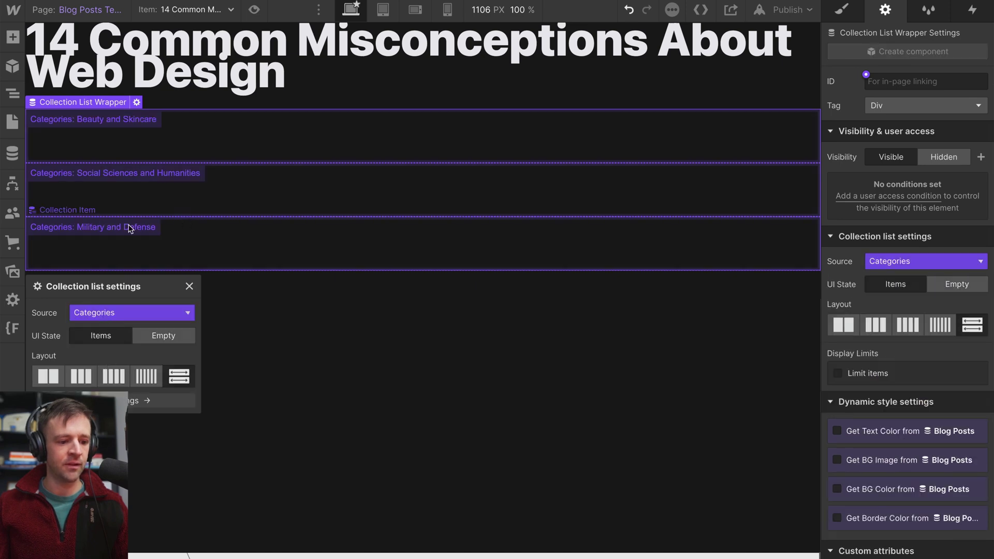
left_click(118, 312)
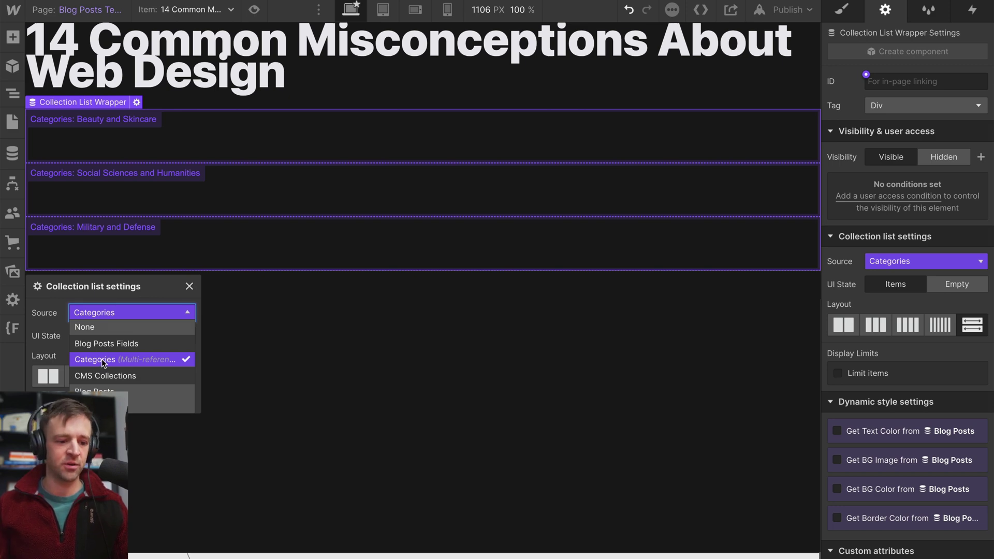
left_click(189, 287)
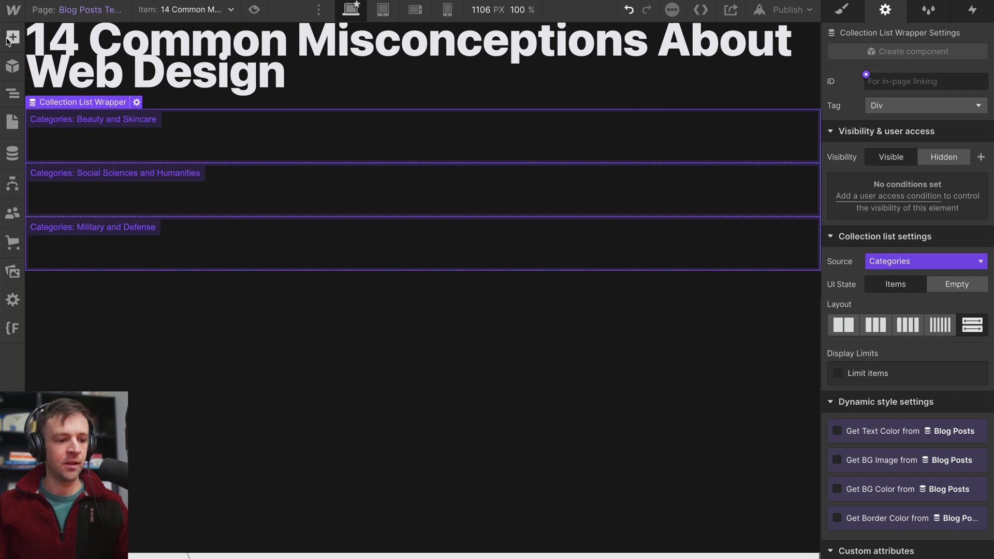
- Add a Link Block inside the template page's Collection Item and link it to the Current Category page
key("a")
left_click_drag(52, 381, 109, 164)
left_click(67, 205)
left_click(124, 231)
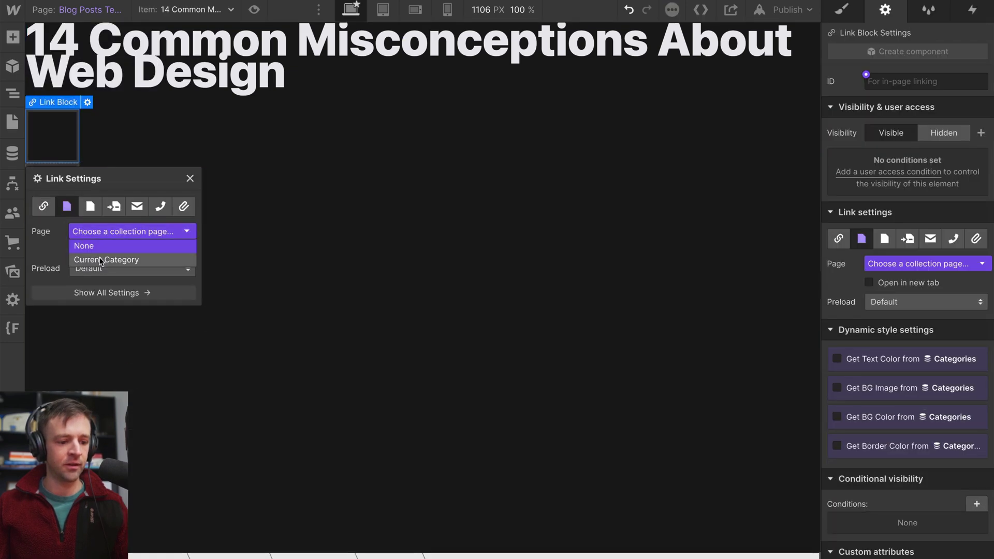
left_click(100, 259)
left_click(190, 178)
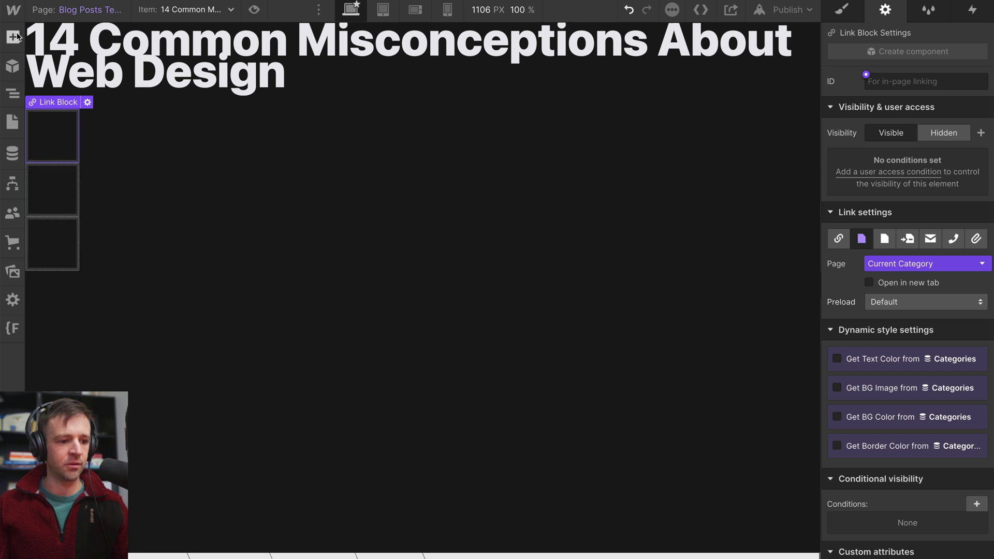
- Place a Text Block inside the new Link Block and bind its text to the Name field of Categories
key("a")
left_click_drag(85, 140, 56, 136)
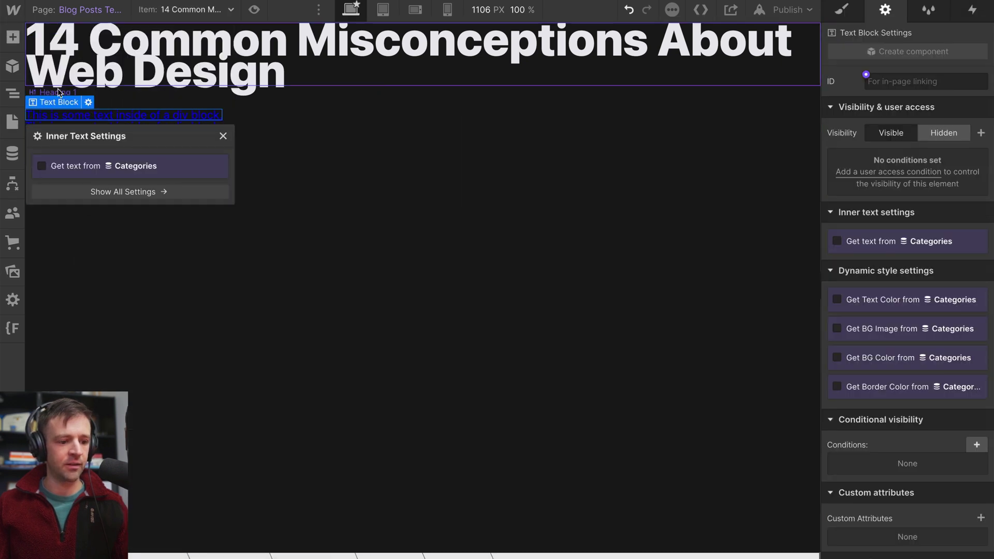
left_click(67, 167)
left_click(67, 182)
left_click(57, 210)
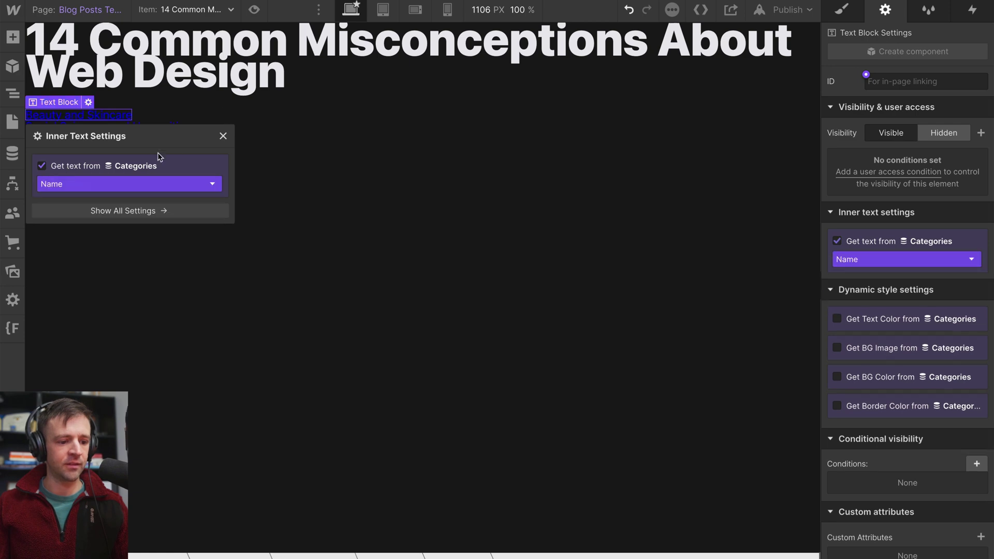
left_click(223, 136)
left_click(256, 228)
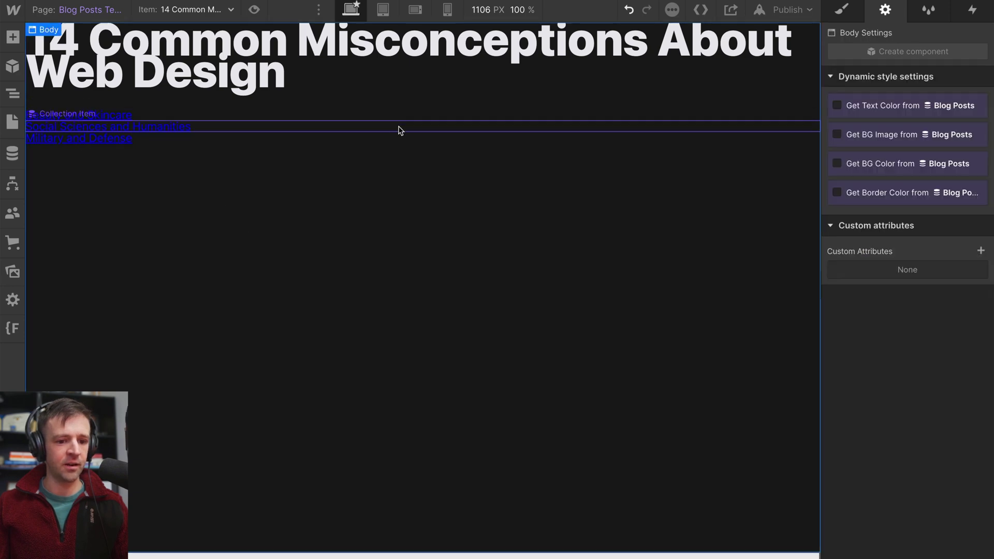
- Switch to the CMS Nest documentation and review the template page's link requirement and the screenshots of the Collection List and link settings
key("ctrl+Tab")
left_click_drag(461, 368, 707, 389)
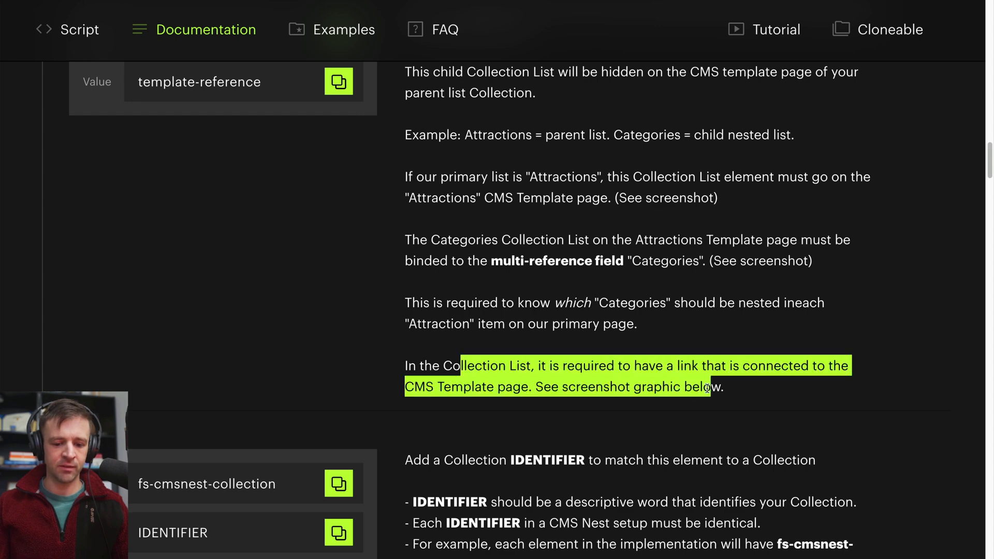
left_click(723, 388)
scroll(617, 340, "down", 10)
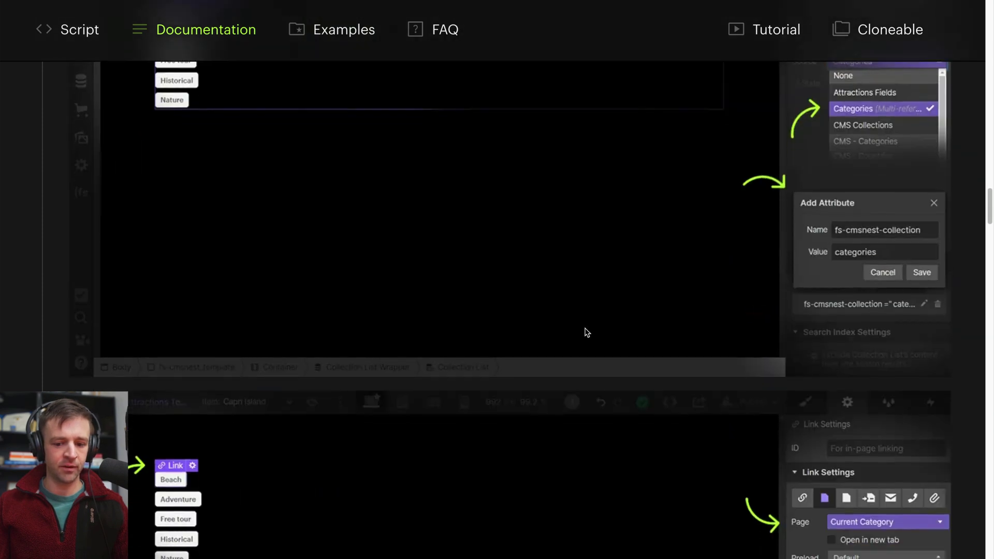
scroll(586, 332, "down", 2)
scroll(400, 415, "down", 1)
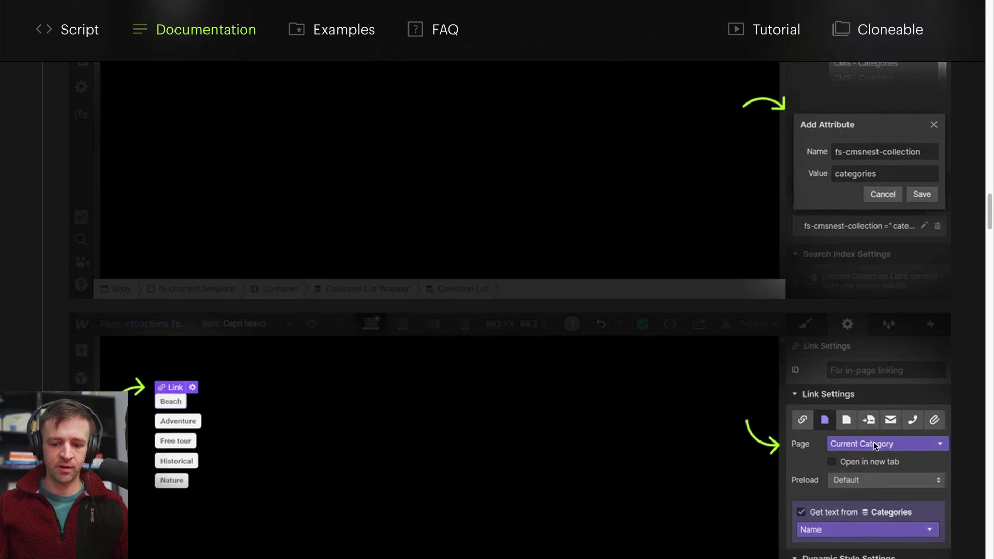
scroll(656, 408, "up", 10)
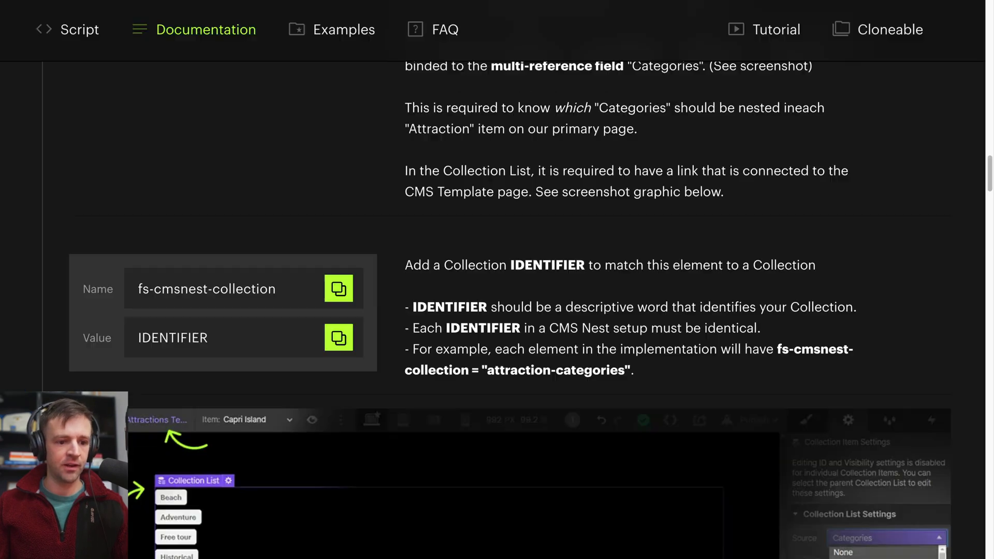
- Copy the attribute name fs-cmsnest-element from the documentation and add it as a custom attribute on the template page's Collection List in Webflow
scroll(322, 253, "up", 6)
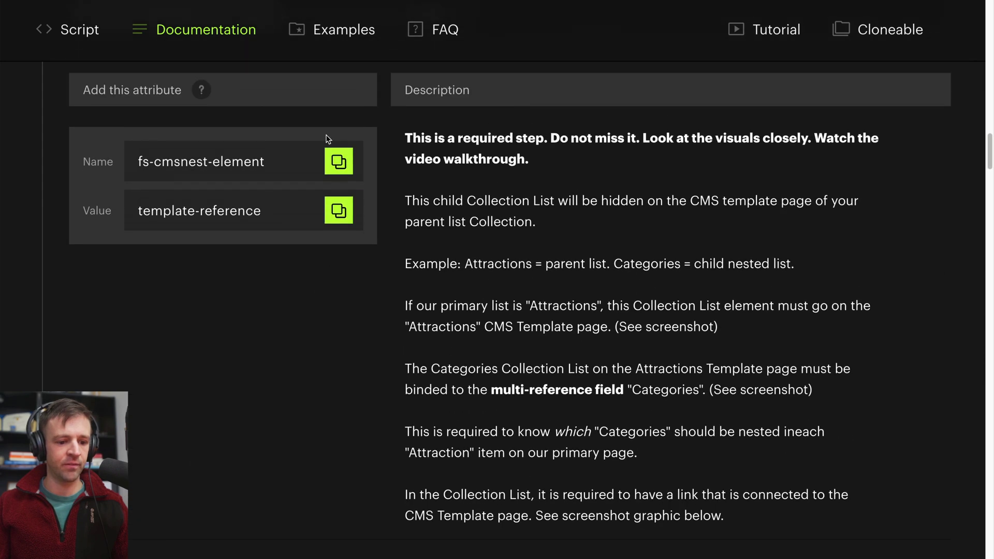
left_click(333, 158)
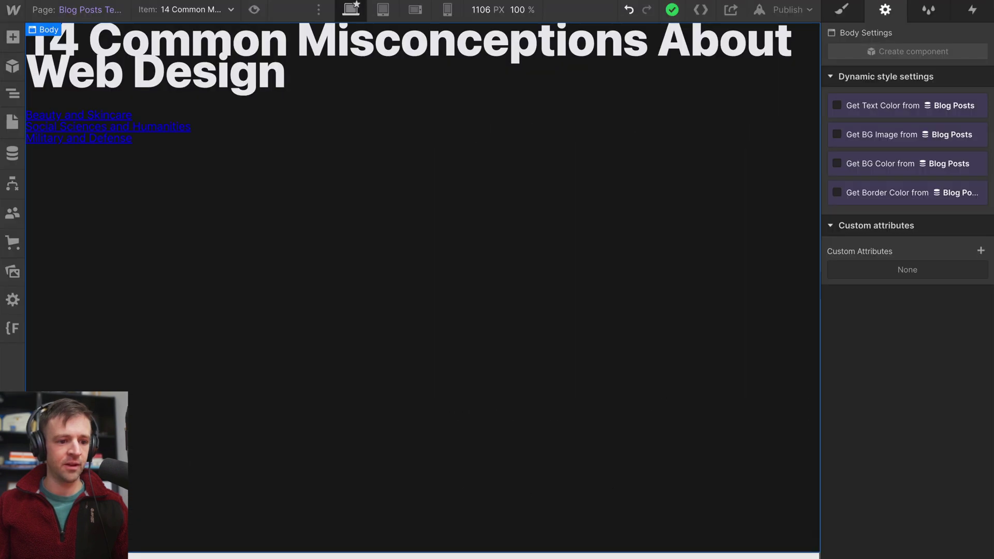
left_click(77, 137)
key("z")
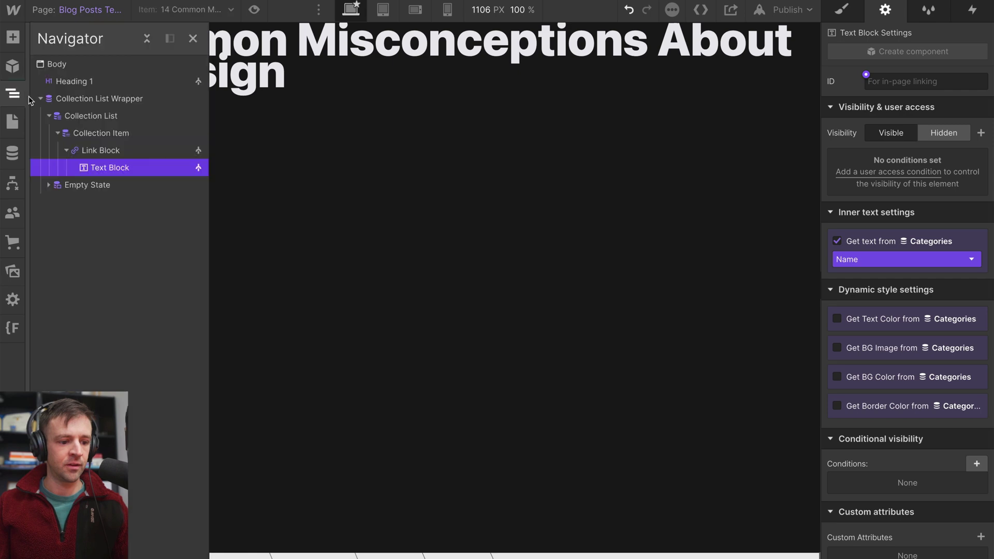
left_click(566, 122)
scroll(861, 220, "down", 3)
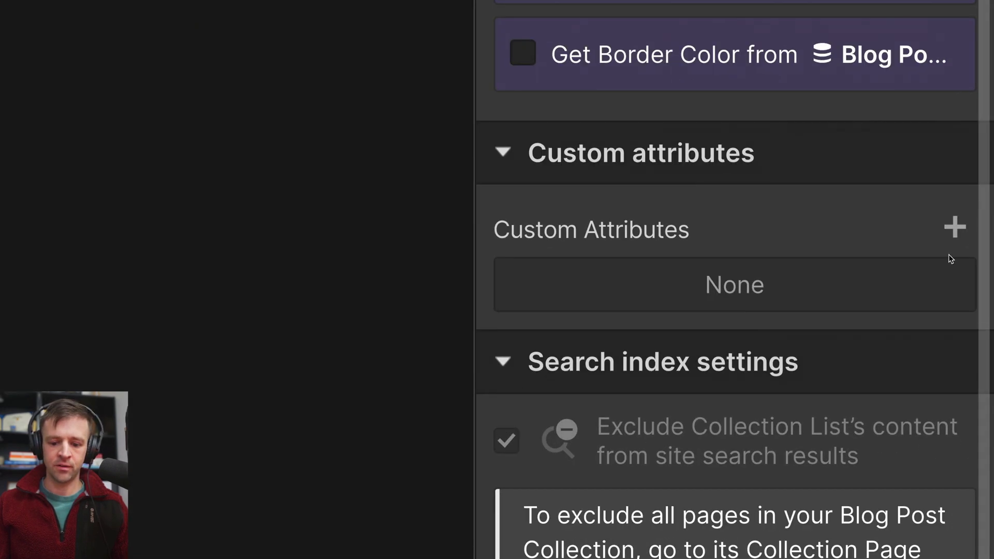
left_click(980, 424)
key("ctrl+v")
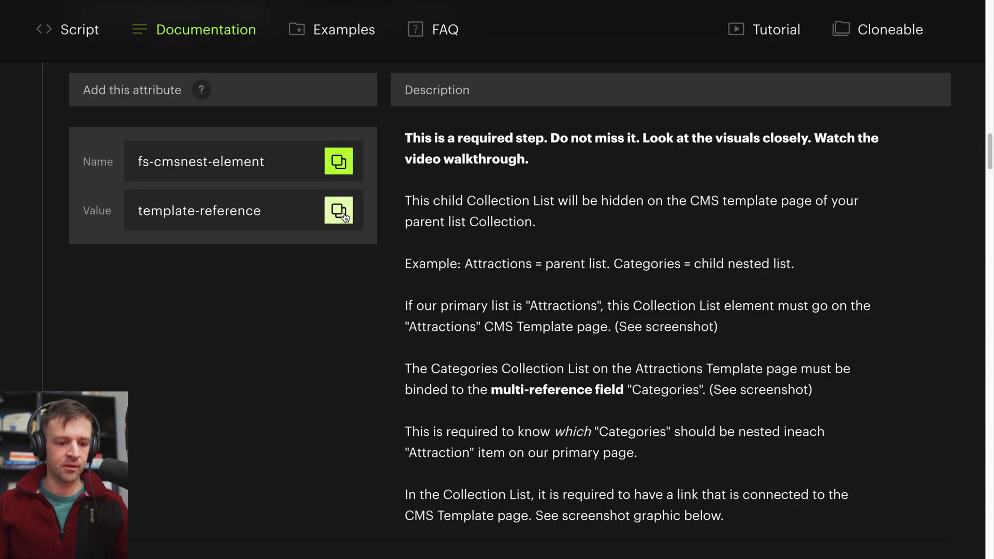
- Copy template-reference from the documentation and set it as the value of the Collection List's fs-cmsnest-element attribute
left_click(344, 214)
left_click(344, 214)
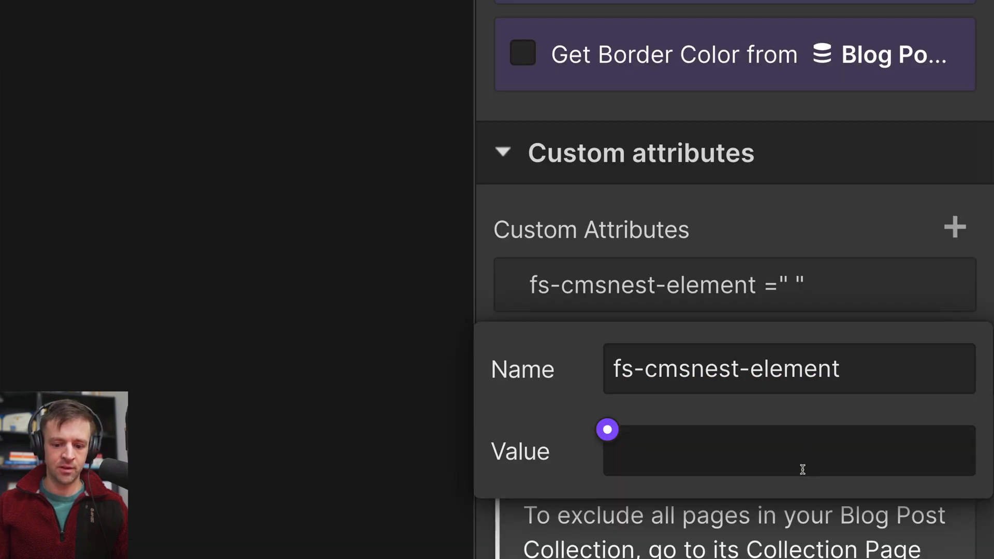
left_click(798, 464)
key("ctrl+v")
left_click(559, 284)
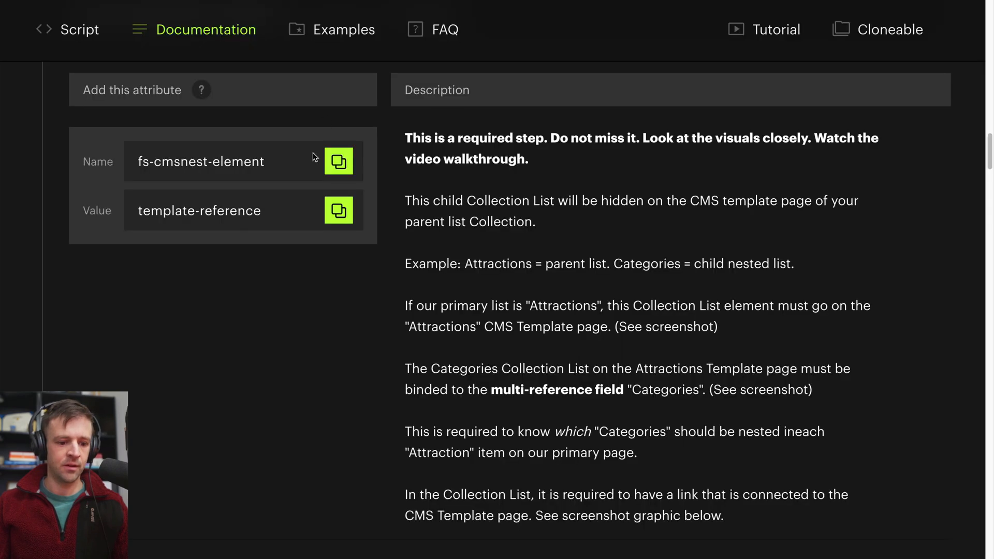
- Copy fs-cmsnest-collection from the documentation and add it to the same Collection List as a custom attribute with the value categories
scroll(314, 156, "down", 4)
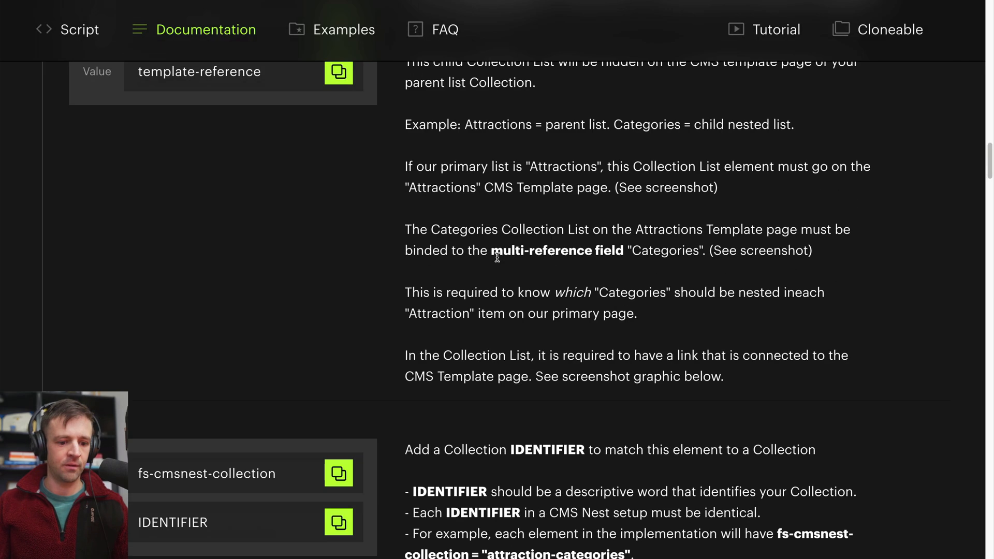
scroll(391, 362, "down", 2)
left_click(339, 332)
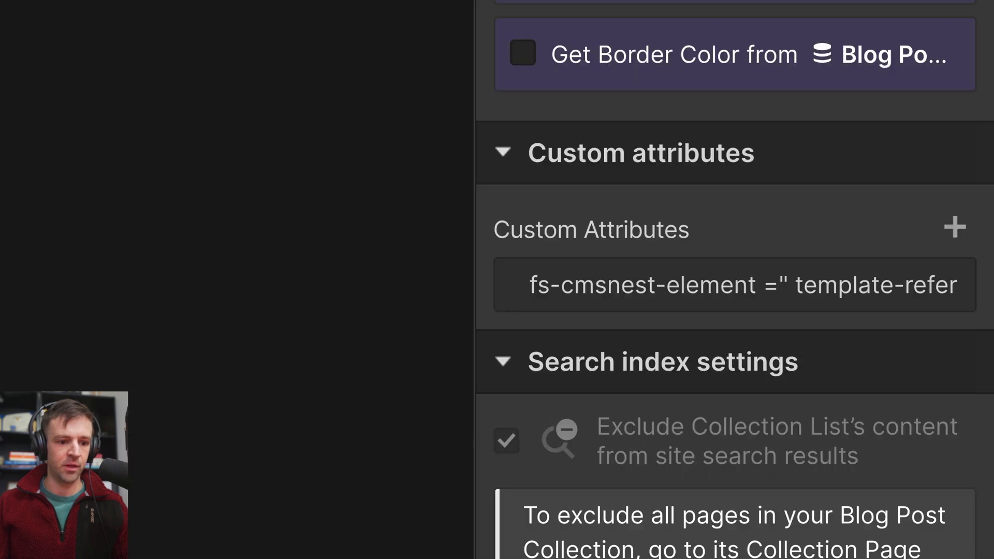
left_click(955, 227)
key("ctrl+v")
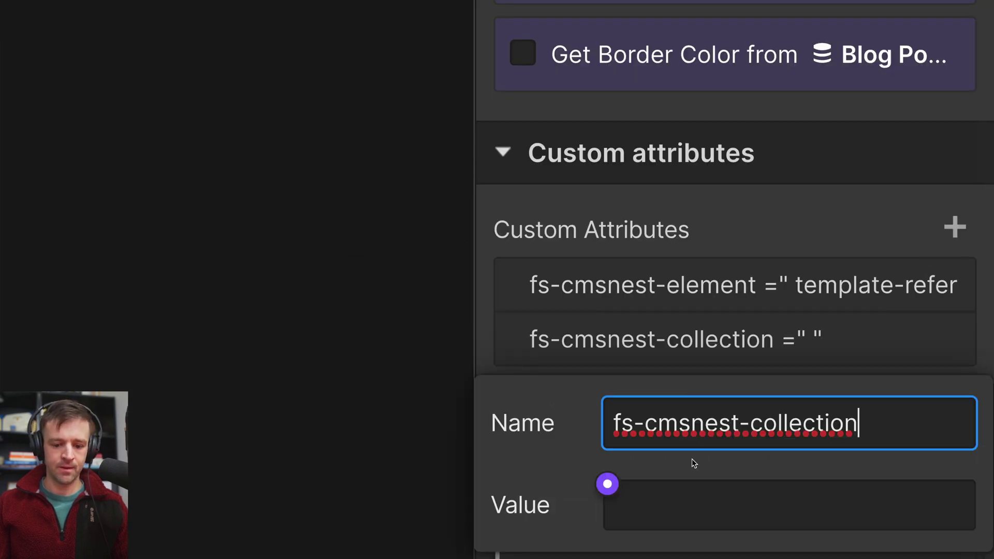
left_click(692, 497)
type("categories")
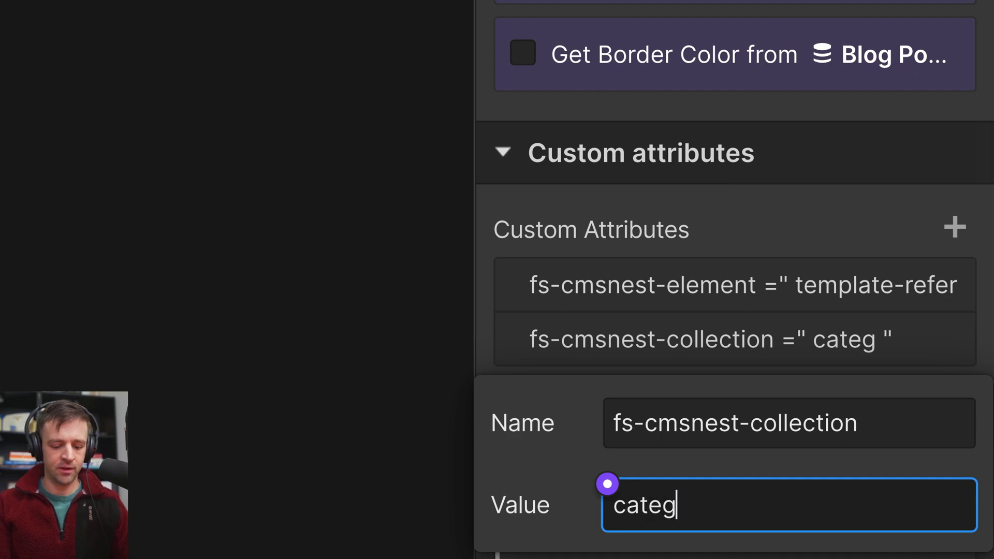
left_click(610, 391)
left_click(609, 361)
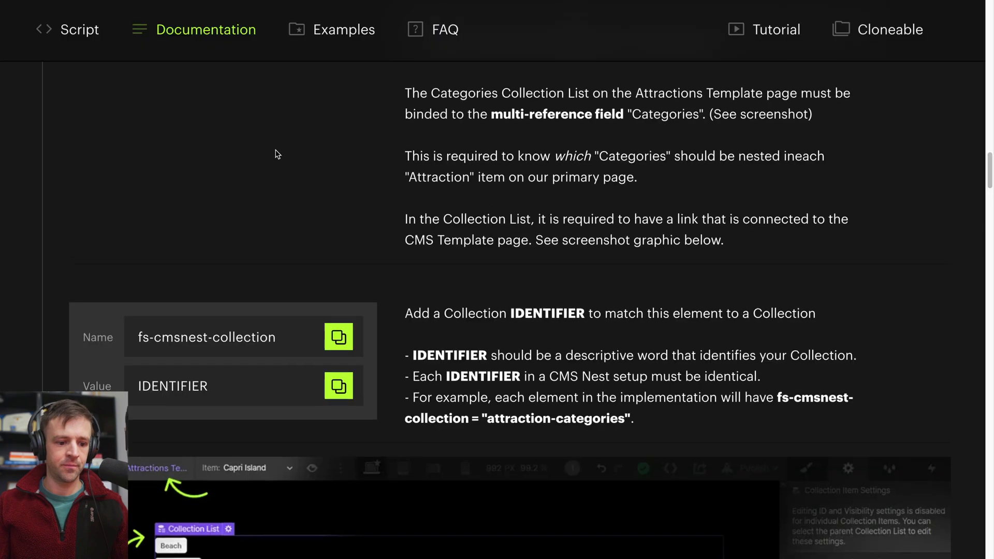
- Collapse the Collection (on template) section of the documentation and look over the remaining setup entries, including Multi Nested Collection List and Caching optimization
scroll(278, 155, "up", 3)
scroll(276, 167, "up", 5)
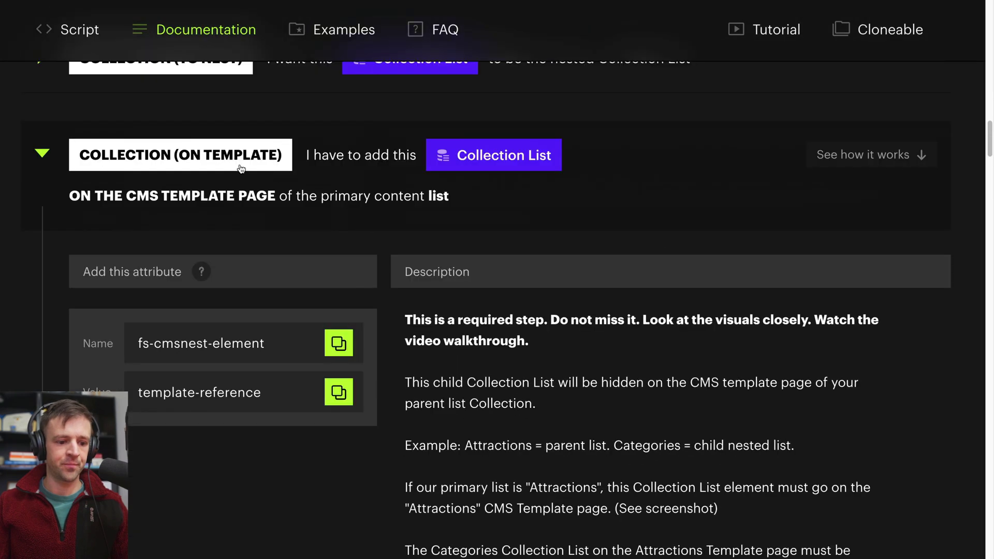
left_click(347, 160)
scroll(299, 217, "down", 4)
scroll(311, 158, "up", 3)
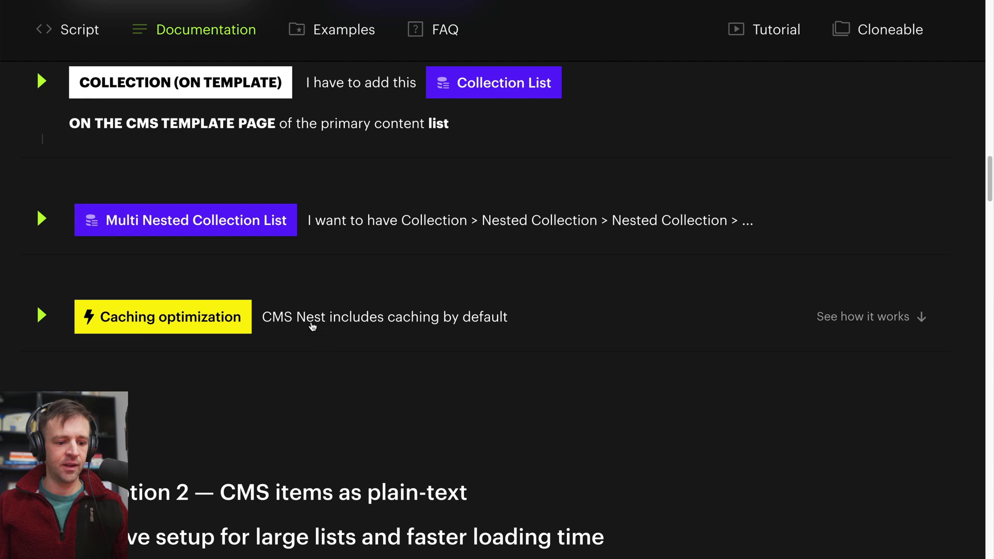
left_click(312, 326)
scroll(377, 302, "down", 3)
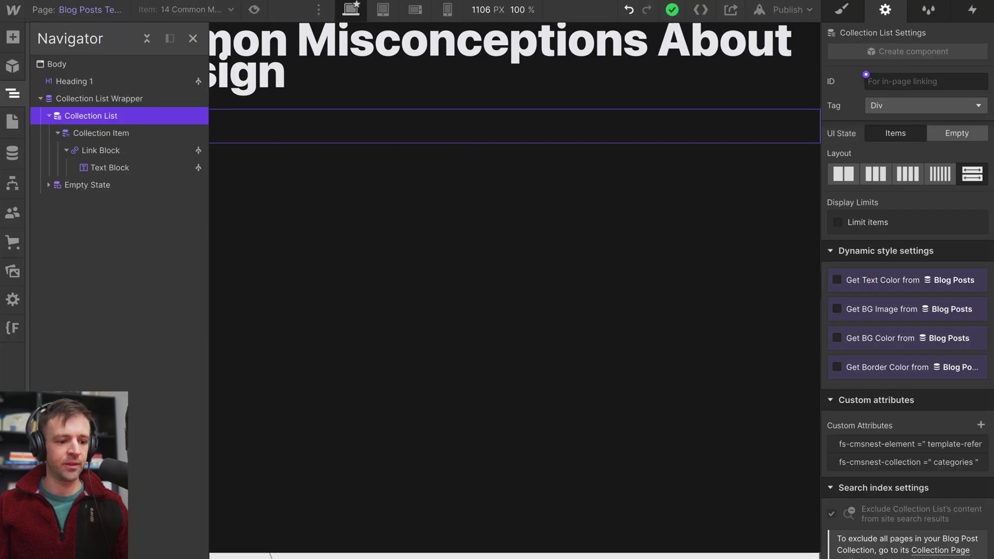
- Return to the Home page in Webflow, publish the site to its webflow.io domain and open the published site
left_click(16, 123)
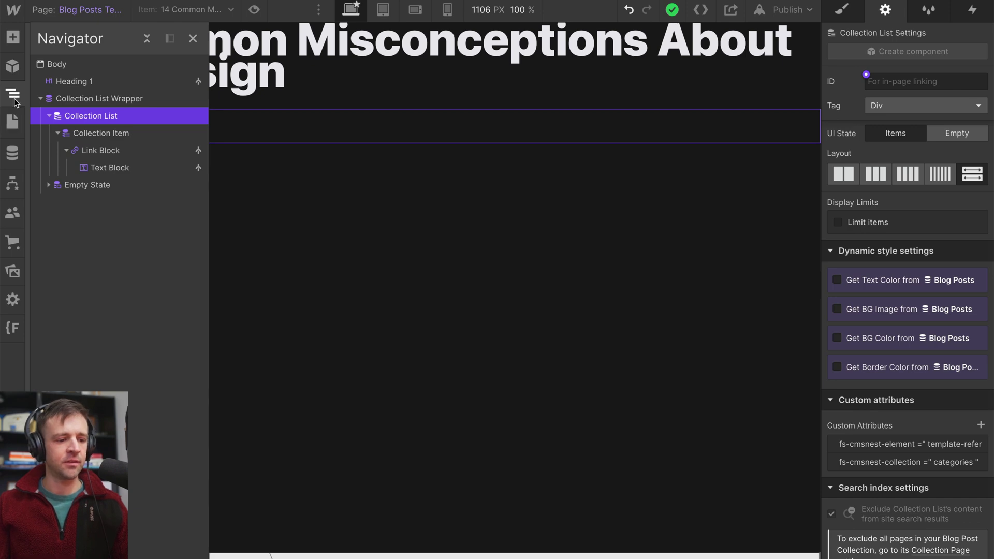
left_click(91, 118)
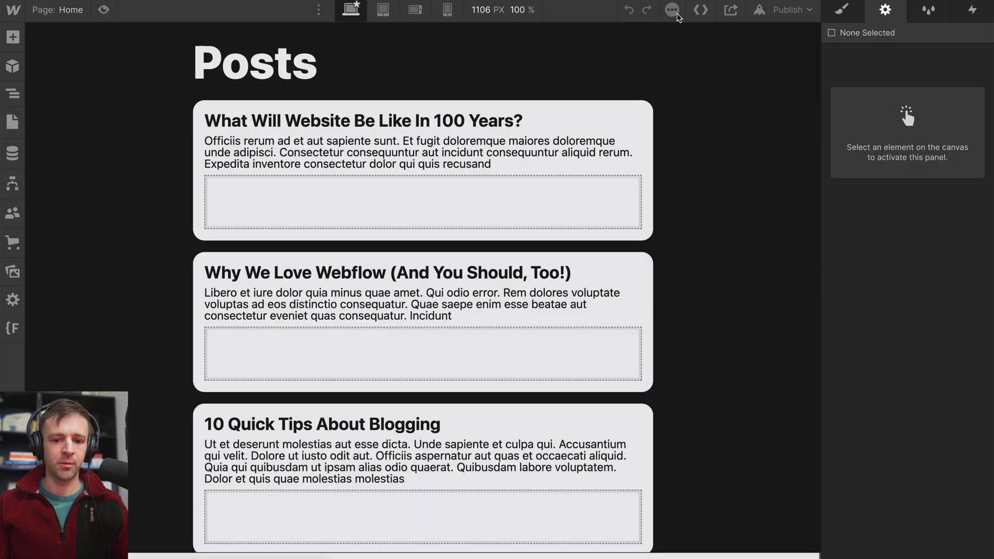
left_click(787, 9)
left_click(727, 184)
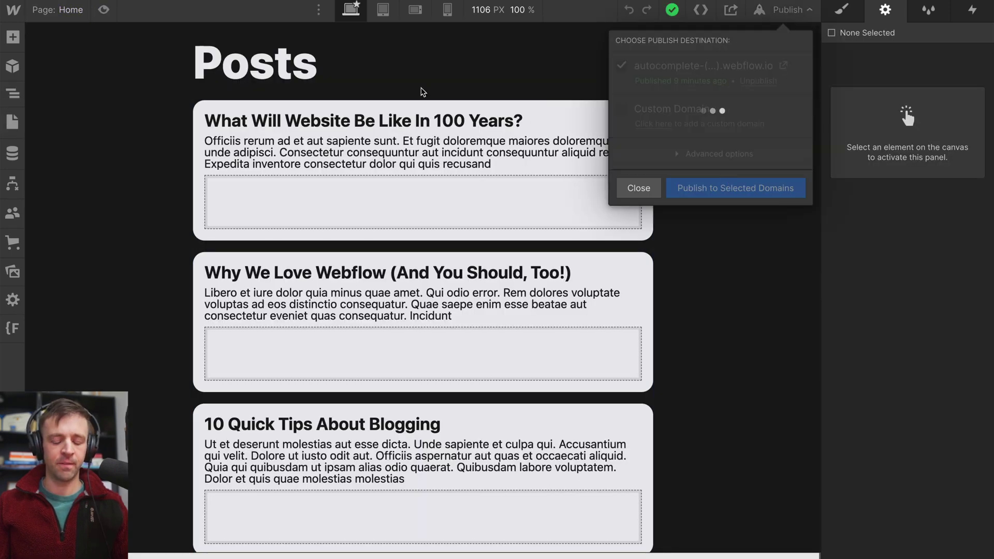
left_click(785, 67)
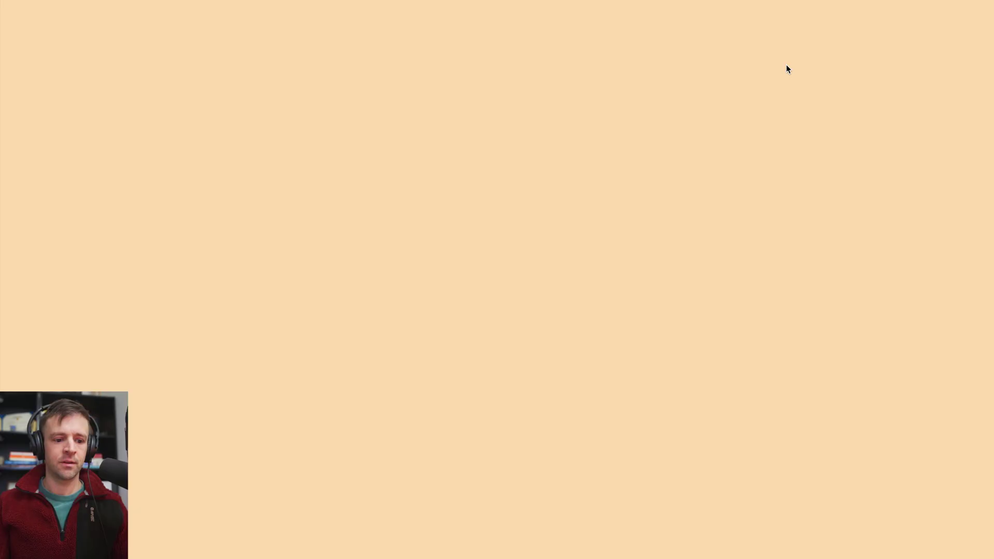